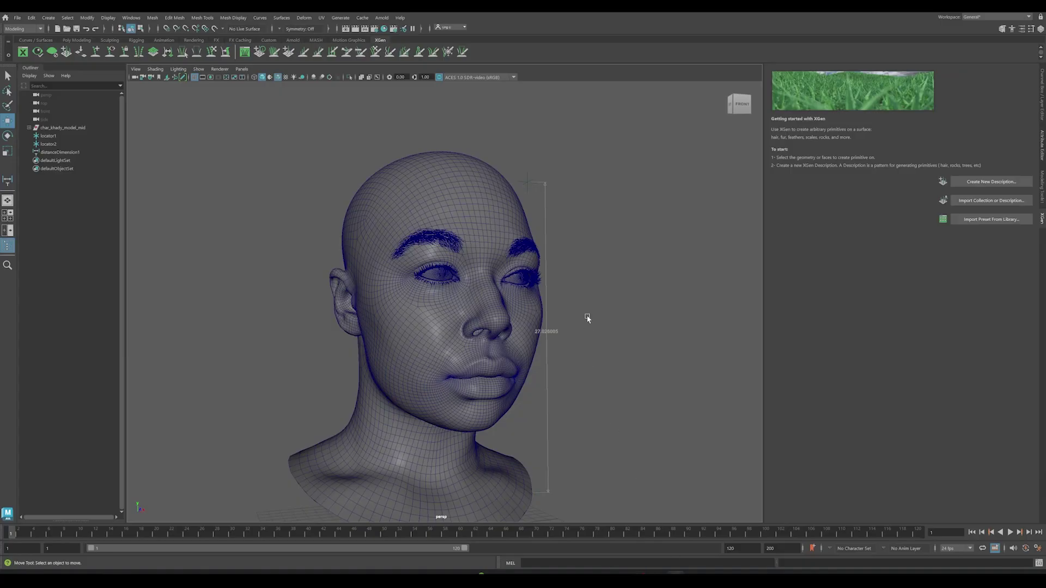
# Step: Select the head model's top-level group and expand it to reveal its child meshes
pyautogui.keyDown('alt'); pyautogui.moveTo(260, 258); pyautogui.dragTo(246, 256); pyautogui.keyUp('alt')
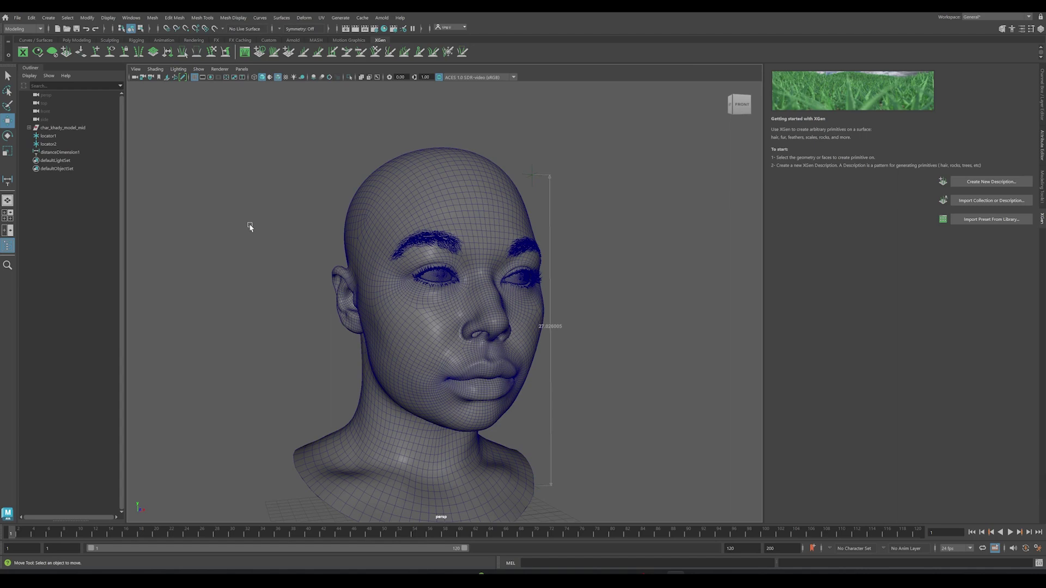
pyautogui.click(68, 130)
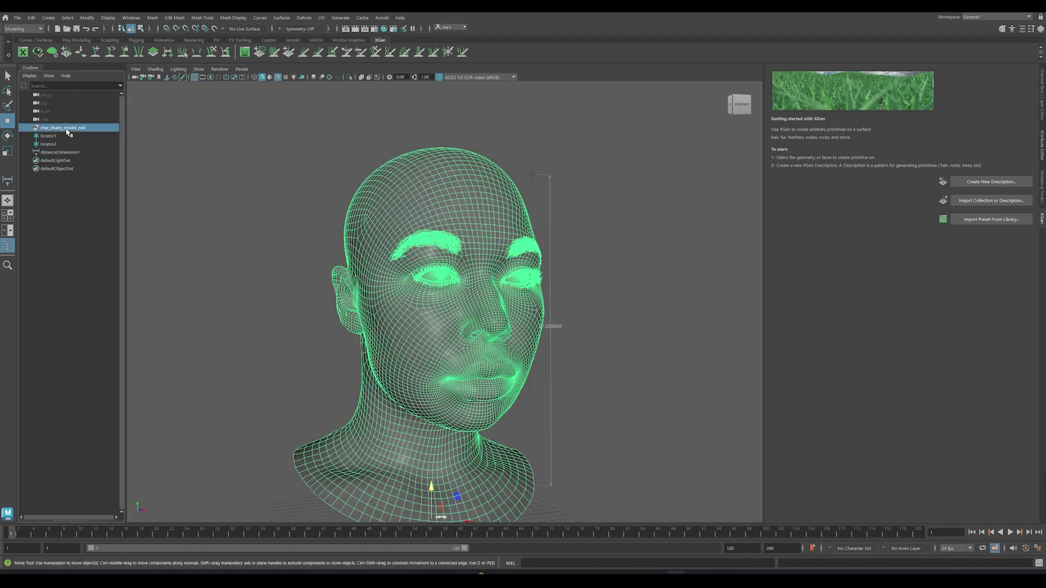
pyautogui.click(30, 128)
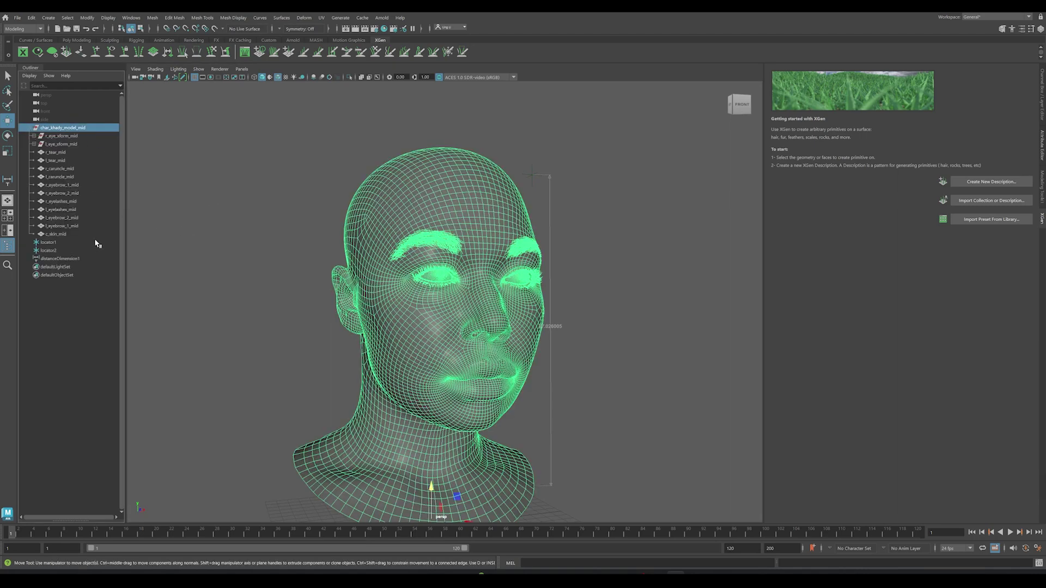
pyautogui.keyDown('alt'); pyautogui.moveTo(245, 264); pyautogui.dragTo(241, 269); pyautogui.keyUp('alt')
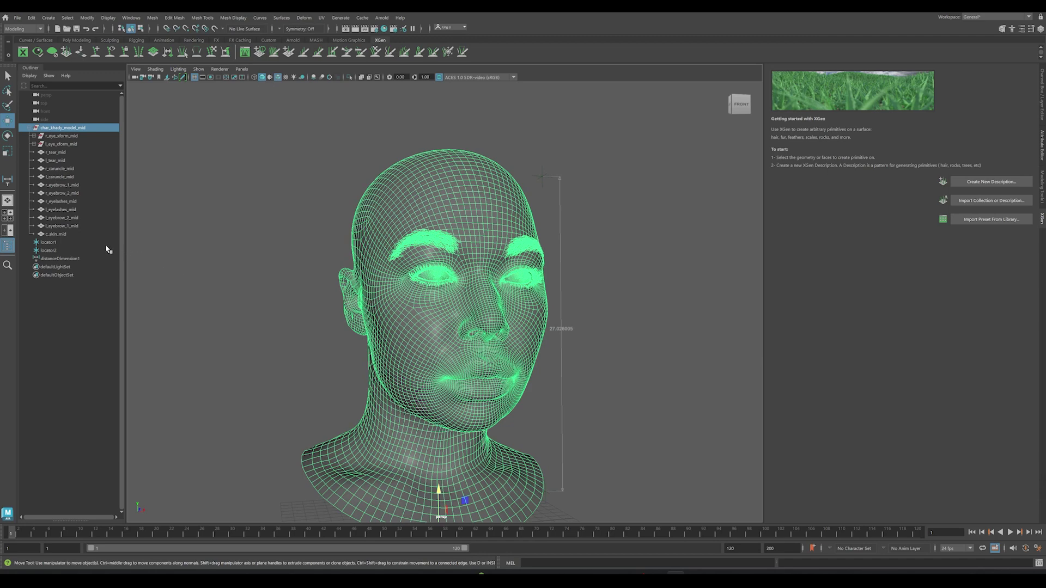
# Step: Select the skin, eyebrow, eyelash, caruncle and tear meshes in turn to examine what each covers on the head
pyautogui.click(57, 235)
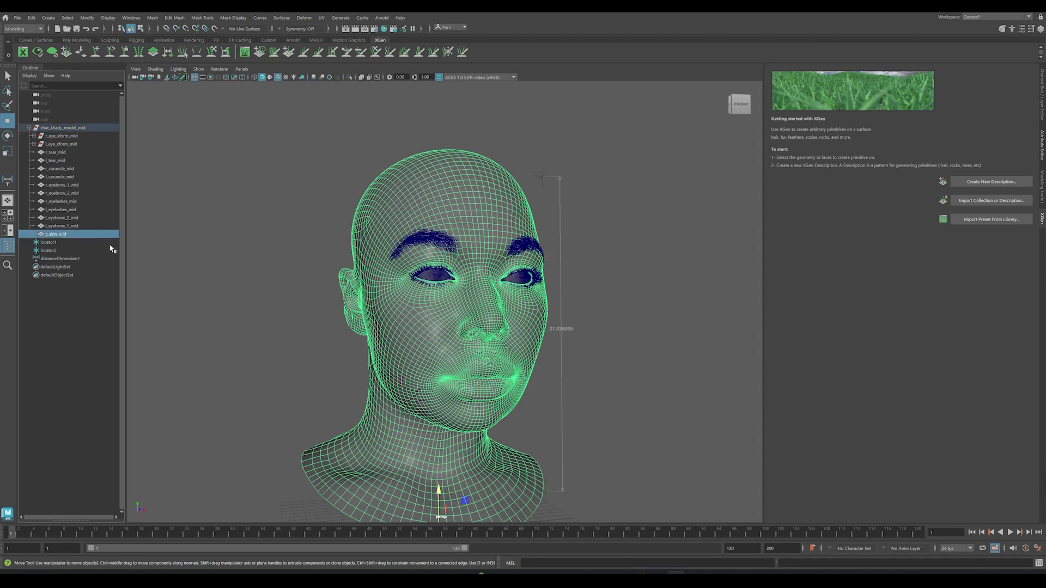
pyautogui.click(72, 226)
pyautogui.click(69, 218)
pyautogui.click(68, 210)
pyautogui.click(66, 202)
pyautogui.click(64, 194)
pyautogui.click(66, 177)
pyautogui.keyDown('alt'); pyautogui.moveTo(217, 283); pyautogui.dragTo(163, 250); pyautogui.keyUp('alt')
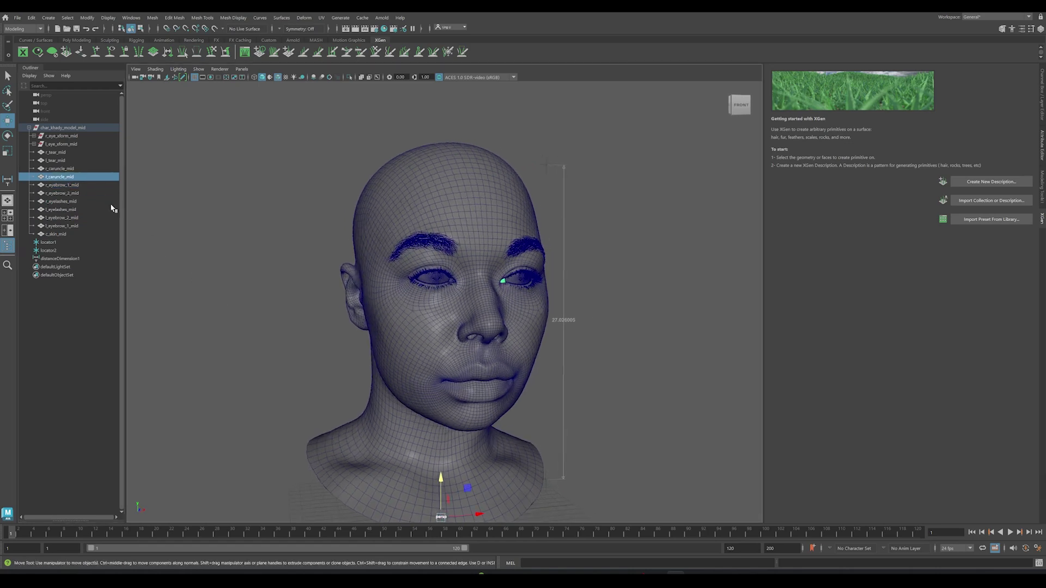
pyautogui.click(61, 161)
pyautogui.click(63, 153)
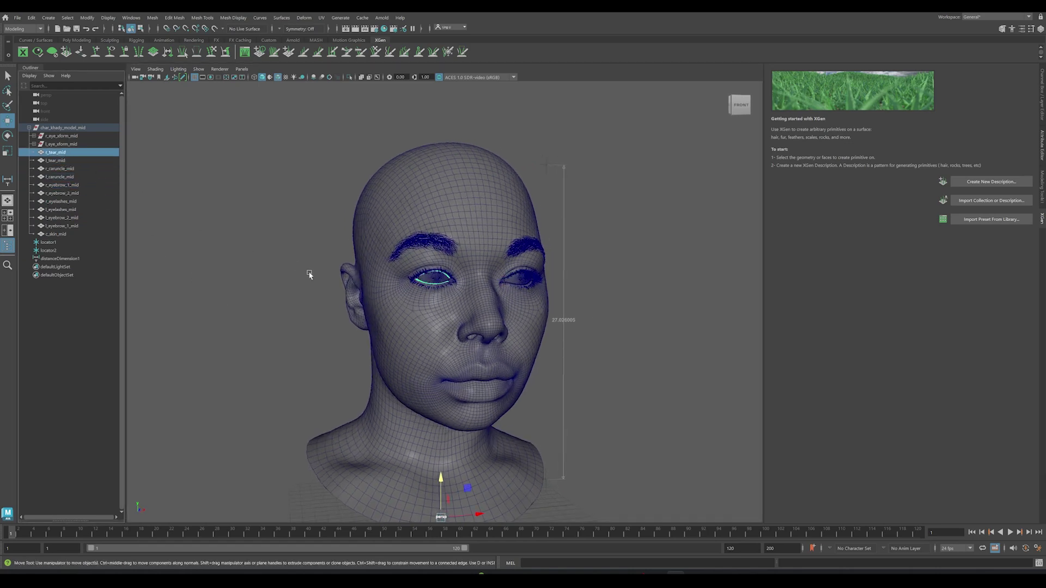
# Step: Examine both eye transform groups on the head and expand l_eye_xform_mid down to its individual meshes
pyautogui.press('[')
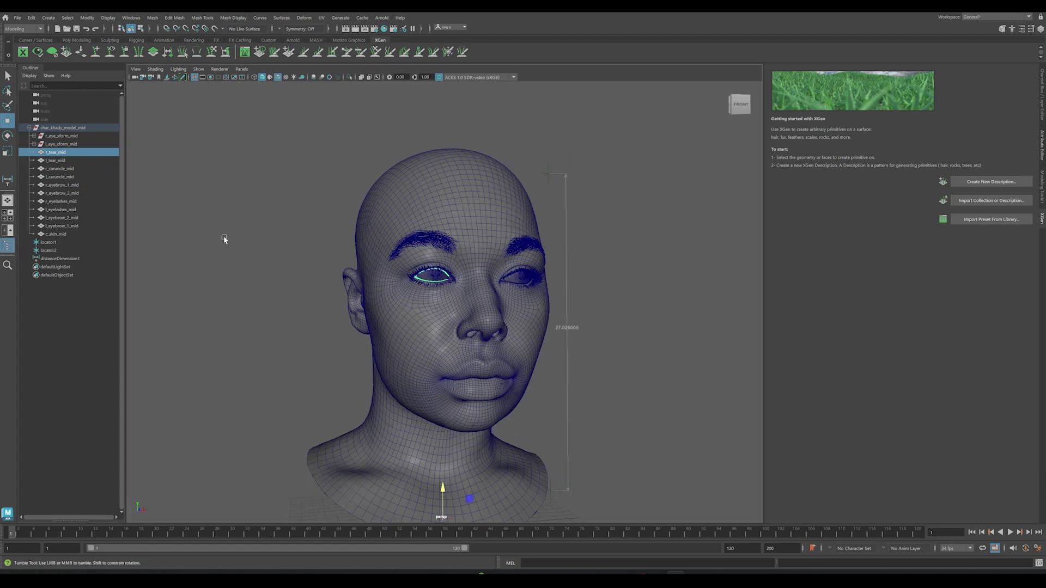
pyautogui.click(59, 145)
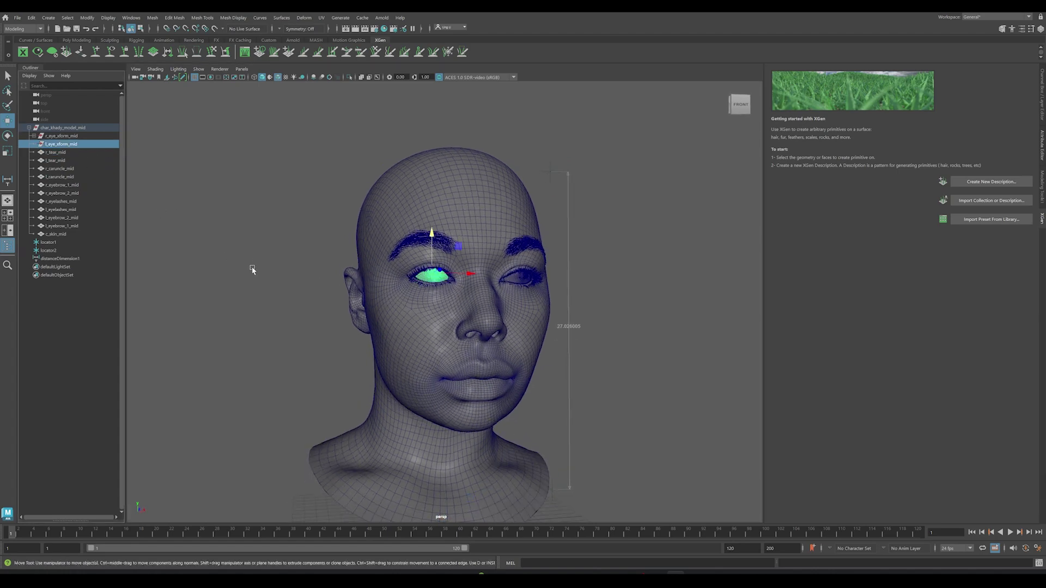
pyautogui.keyDown('alt'); pyautogui.moveTo(268, 288); pyautogui.dragTo(280, 288); pyautogui.keyUp('alt')
pyautogui.click(60, 137)
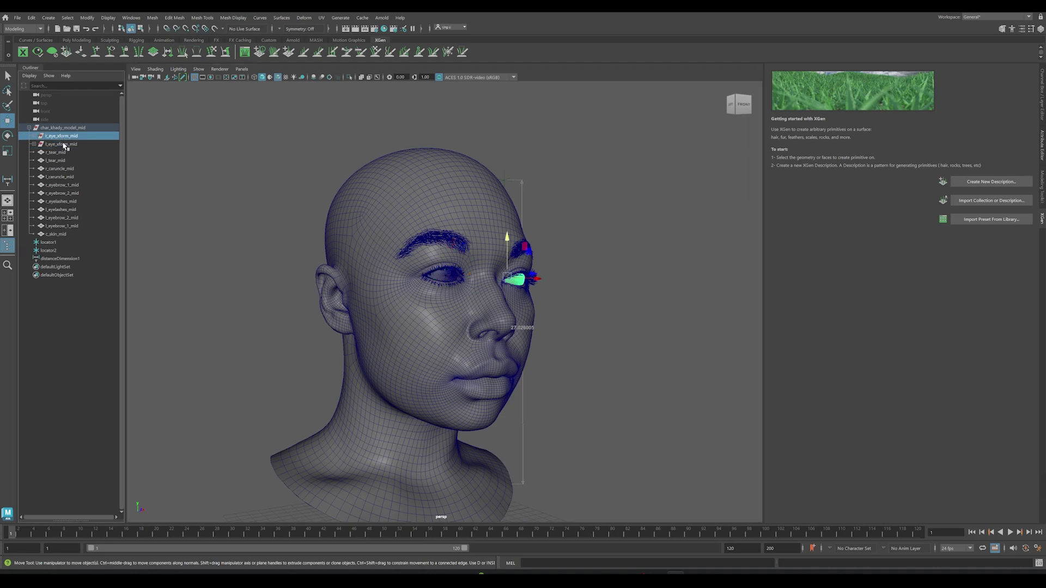
pyautogui.click(33, 144)
pyautogui.click(41, 155)
pyautogui.keyDown('alt'); pyautogui.moveTo(167, 220); pyautogui.dragTo(168, 217); pyautogui.keyUp('alt')
pyautogui.keyDown('alt'); pyautogui.moveTo(213, 244); pyautogui.dragTo(207, 235); pyautogui.keyUp('alt')
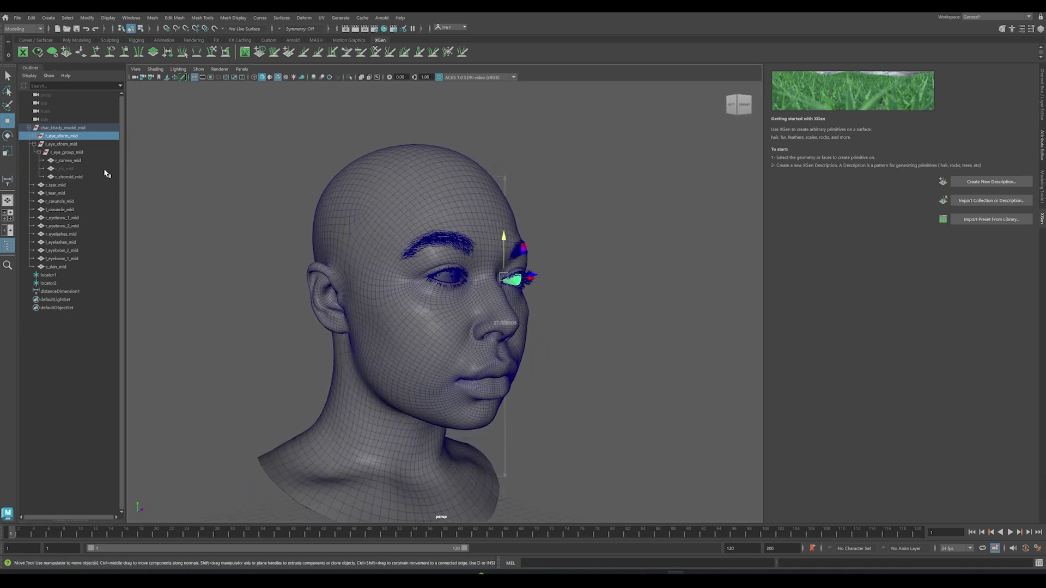
# Step: Isolate the r_cornea_mid mesh in the viewport and examine its shape from the side
pyautogui.click(76, 162)
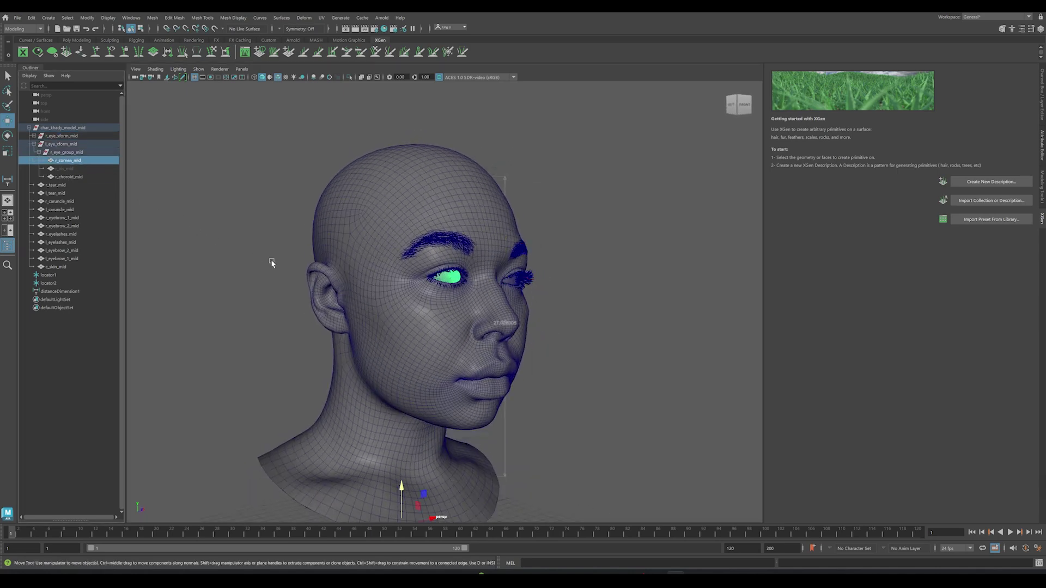
pyautogui.press('f')
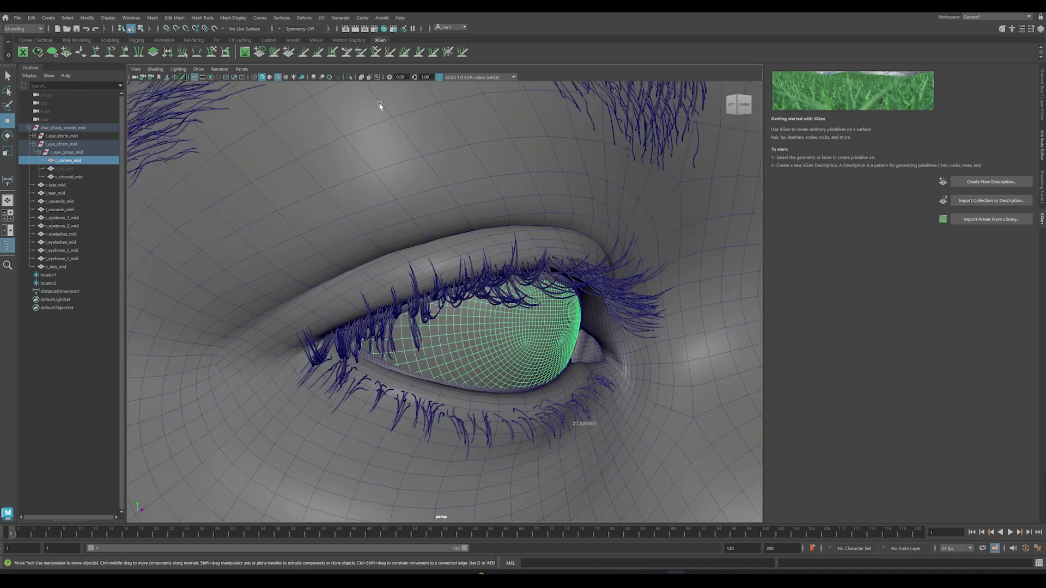
pyautogui.click(349, 77)
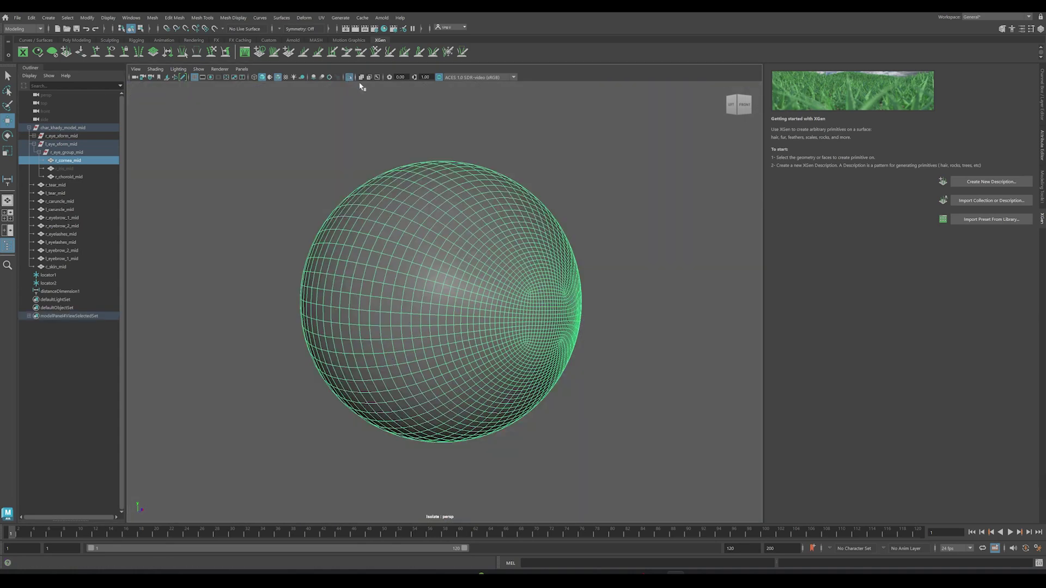
pyautogui.keyDown('alt'); pyautogui.moveTo(518, 291); pyautogui.dragTo(474, 299, button='right'); pyautogui.keyUp('alt')
pyautogui.keyDown('alt'); pyautogui.moveTo(474, 298); pyautogui.dragTo(423, 266); pyautogui.keyUp('alt')
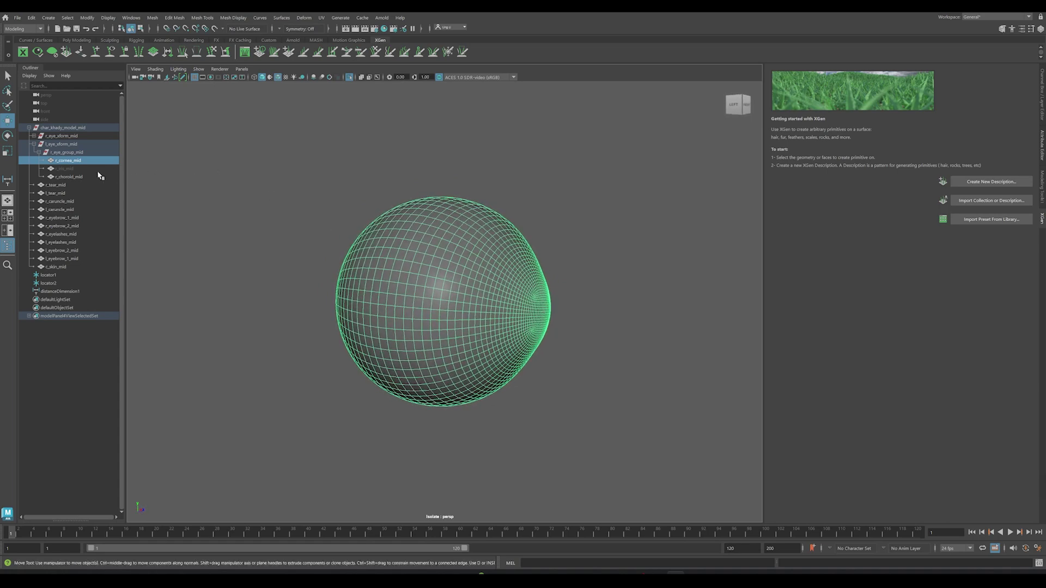
# Step: Isolate the r_choroid_mid mesh instead, examine its topology around the pupil opening, and restore the full head
pyautogui.click(76, 177)
pyautogui.click(350, 76)
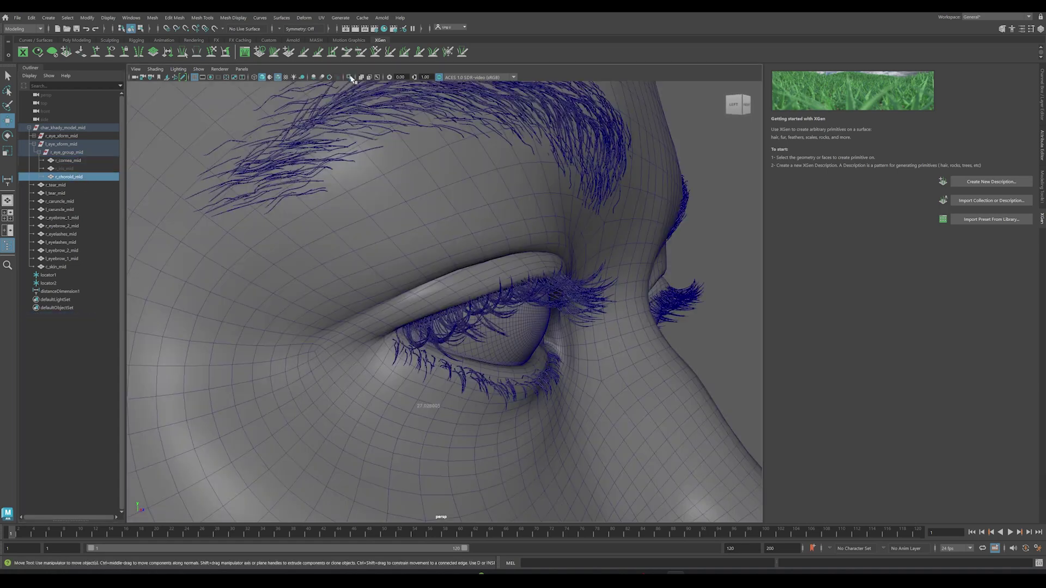
pyautogui.click(350, 77)
pyautogui.moveTo(481, 262)
pyautogui.keyDown('alt'); pyautogui.mouseDown()
pyautogui.moveTo(467, 259)
pyautogui.moveTo(485, 261)
pyautogui.mouseUp(); pyautogui.keyUp('alt')
pyautogui.keyDown('alt'); pyautogui.moveTo(485, 261); pyautogui.dragTo(498, 263, button='right'); pyautogui.keyUp('alt')
pyautogui.keyDown('alt'); pyautogui.moveTo(498, 264); pyautogui.dragTo(453, 247); pyautogui.keyUp('alt')
pyautogui.keyDown('alt'); pyautogui.moveTo(490, 285); pyautogui.dragTo(518, 276); pyautogui.keyUp('alt')
pyautogui.keyDown('alt'); pyautogui.moveTo(579, 292); pyautogui.dragTo(544, 299); pyautogui.keyUp('alt')
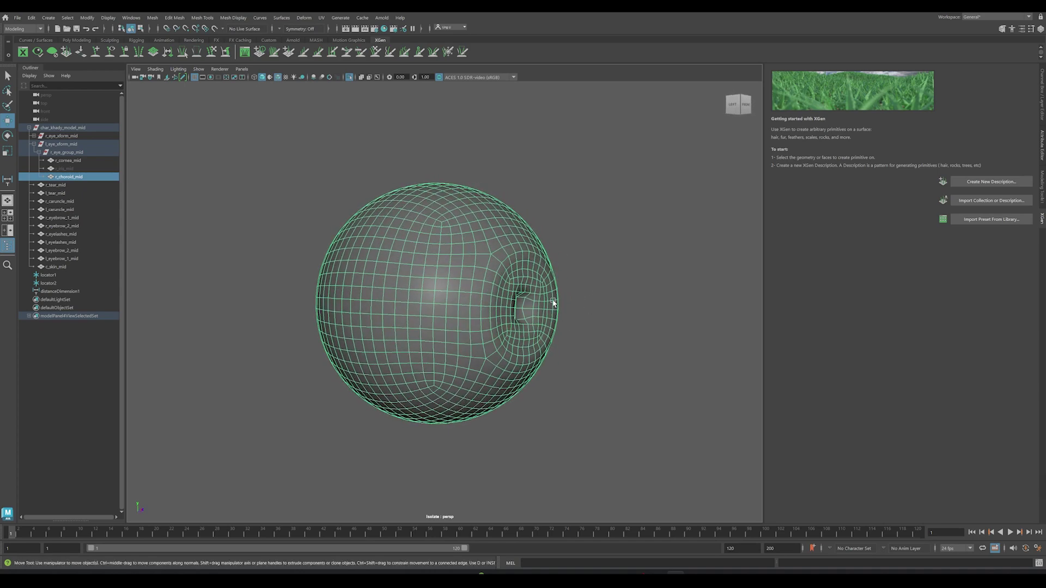
pyautogui.keyDown('alt'); pyautogui.moveTo(544, 300); pyautogui.dragTo(511, 280, button='right'); pyautogui.keyUp('alt')
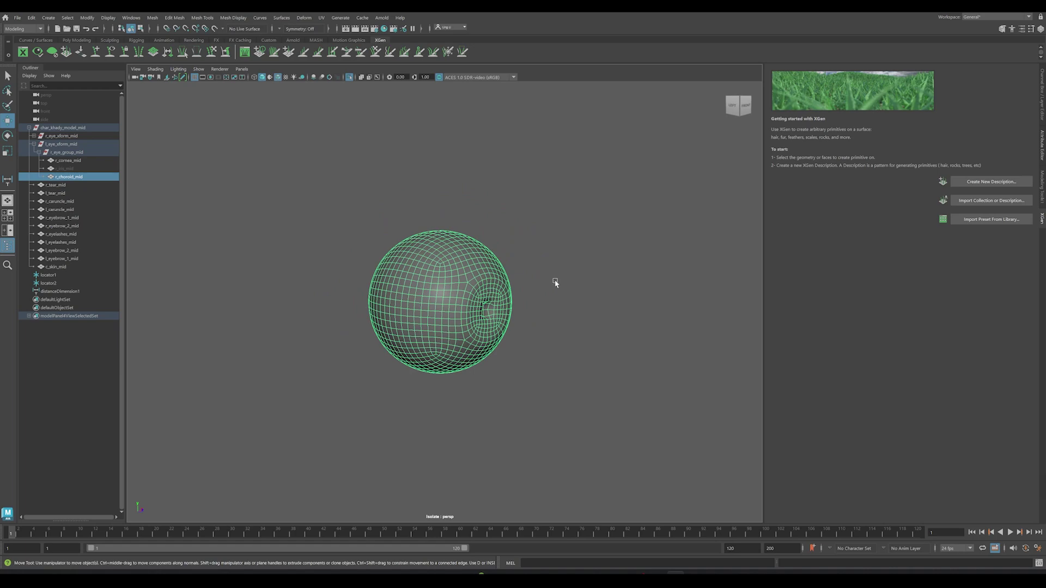
pyautogui.click(350, 76)
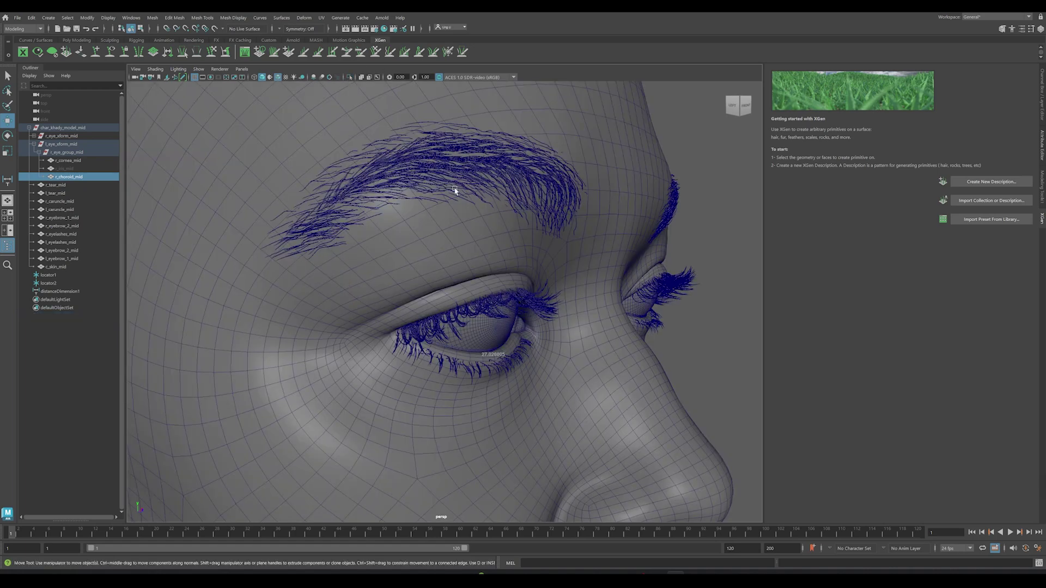
# Step: Review the head's parts again by selecting the skin, eyebrows, eyelashes, caruncles, tear and choroid meshes one after another
pyautogui.scroll(-3, 449, 186)
pyautogui.moveTo(479, 227)
pyautogui.keyDown('alt'); pyautogui.mouseDown()
pyautogui.moveTo(367, 222)
pyautogui.moveTo(478, 234)
pyautogui.mouseUp(); pyautogui.keyUp('alt')
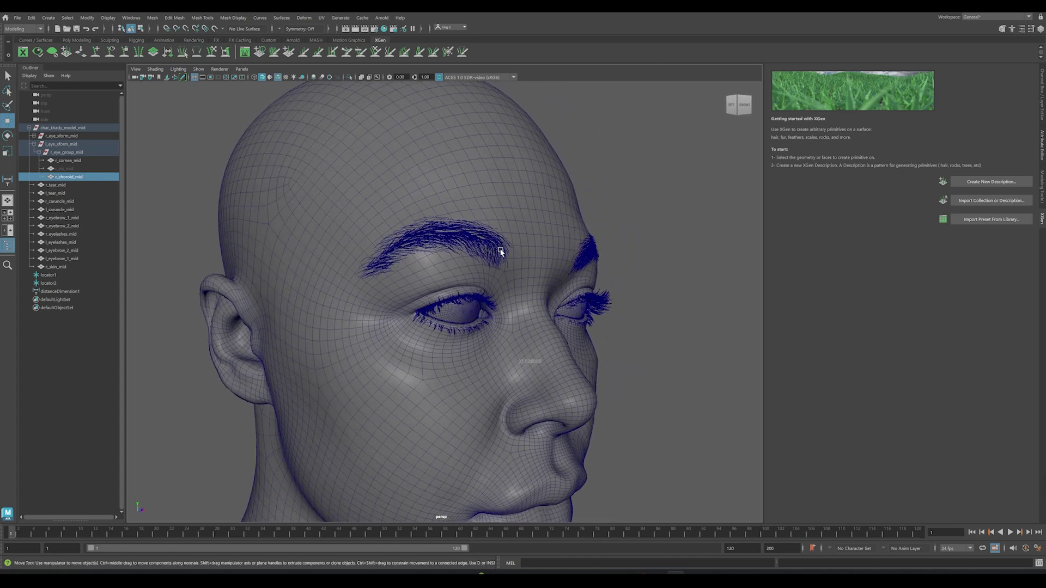
pyautogui.keyDown('alt'); pyautogui.moveTo(509, 262); pyautogui.dragTo(406, 284, button='right'); pyautogui.keyUp('alt')
pyautogui.keyDown('alt'); pyautogui.moveTo(406, 284); pyautogui.dragTo(235, 276); pyautogui.keyUp('alt')
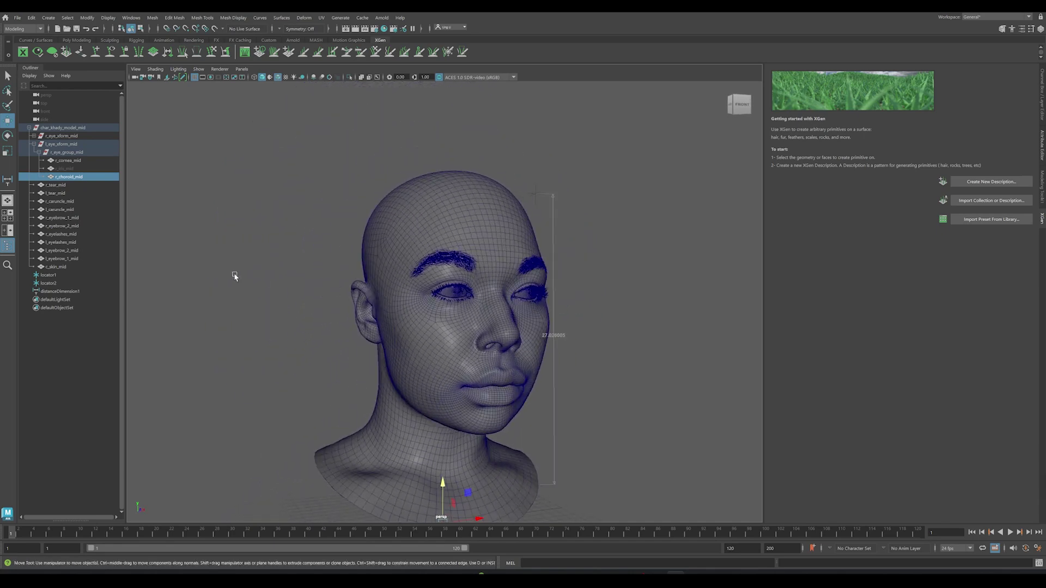
pyautogui.keyDown('alt'); pyautogui.moveTo(417, 316); pyautogui.dragTo(362, 311); pyautogui.keyUp('alt')
pyautogui.click(60, 267)
pyautogui.click(71, 260)
pyautogui.click(66, 251)
pyautogui.click(66, 242)
pyautogui.click(66, 235)
pyautogui.click(67, 220)
pyautogui.click(65, 210)
pyautogui.click(61, 202)
pyautogui.click(58, 186)
pyautogui.click(62, 177)
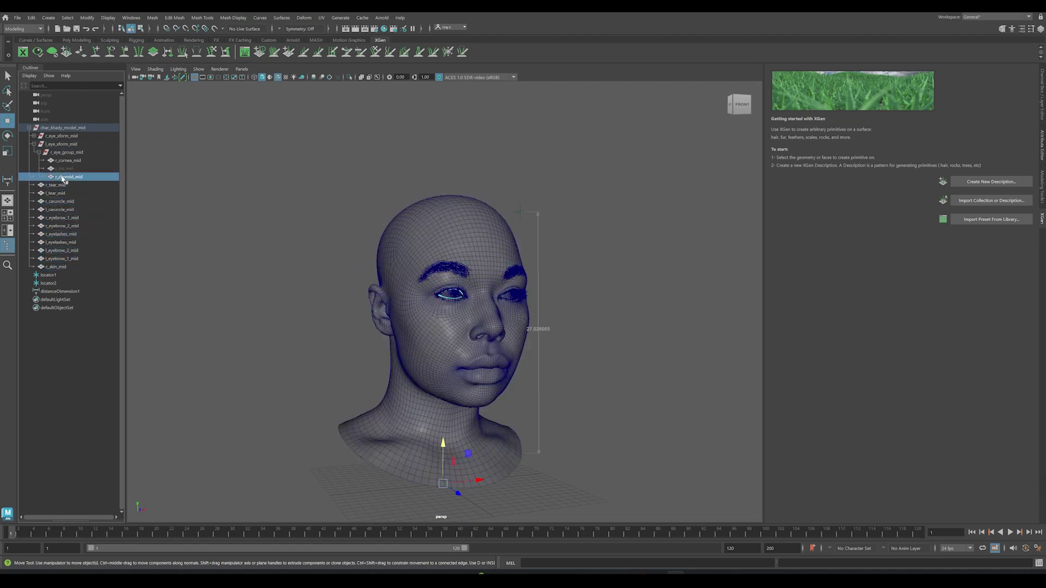
# Step: Select each of the two eye transform groups to check their placement in the head, and clear the selection
pyautogui.click(64, 145)
pyautogui.keyDown('alt'); pyautogui.moveTo(289, 284); pyautogui.dragTo(254, 280); pyautogui.keyUp('alt')
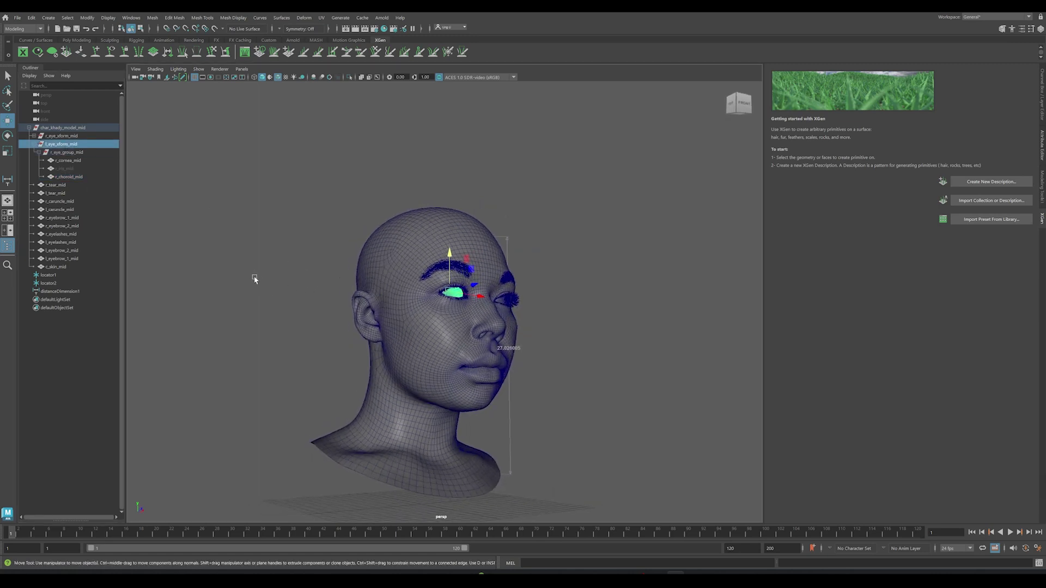
pyautogui.click(59, 136)
pyautogui.keyDown('alt'); pyautogui.moveTo(285, 316); pyautogui.dragTo(294, 343); pyautogui.keyUp('alt')
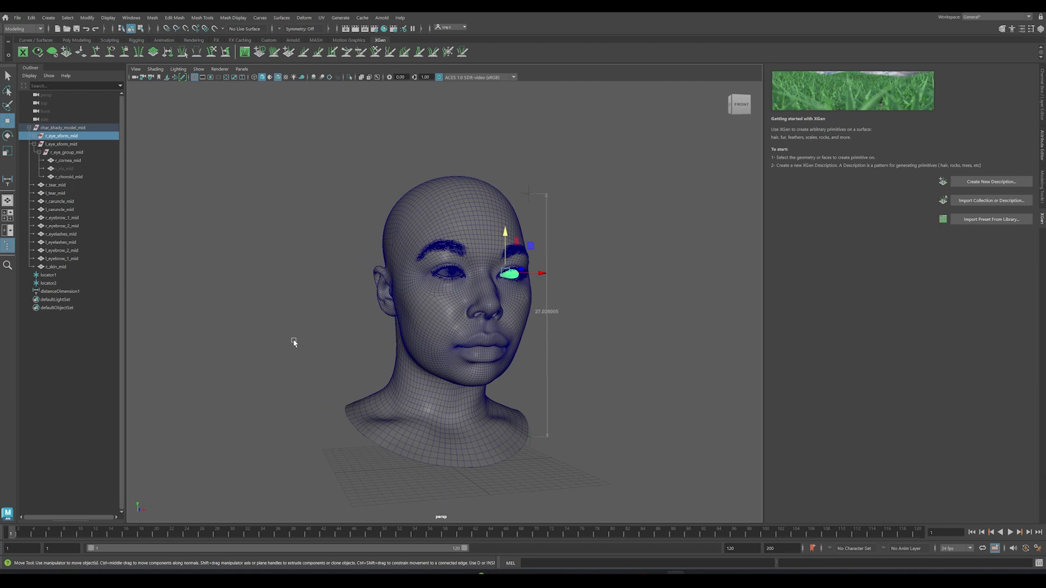
pyautogui.keyDown('alt'); pyautogui.moveTo(280, 286); pyautogui.dragTo(293, 307); pyautogui.keyUp('alt')
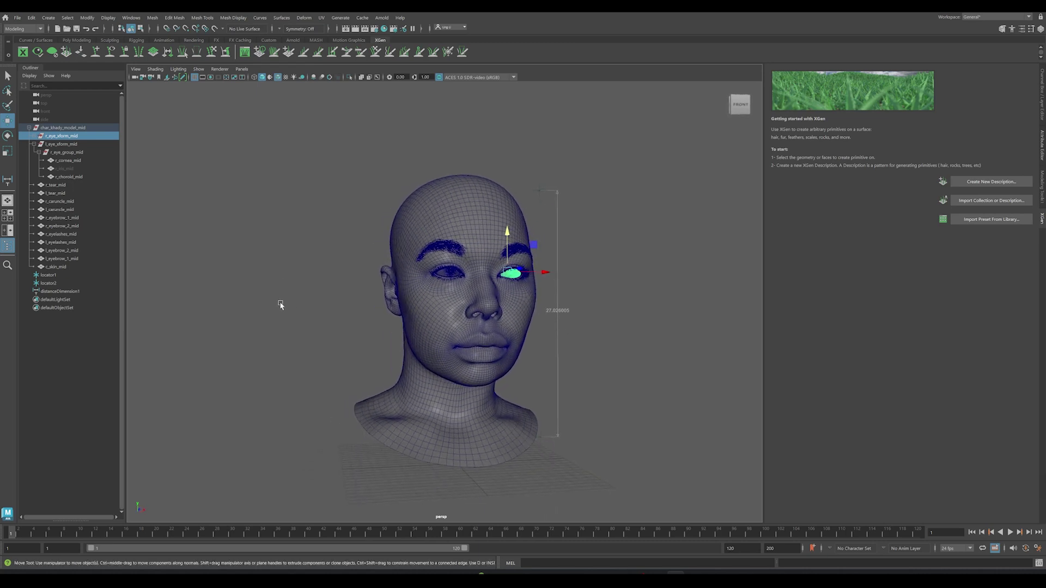
pyautogui.keyDown('alt'); pyautogui.moveTo(283, 305); pyautogui.dragTo(312, 322, button='right'); pyautogui.keyUp('alt')
pyautogui.keyDown('alt'); pyautogui.moveTo(312, 321); pyautogui.dragTo(295, 316); pyautogui.keyUp('alt')
pyautogui.click(282, 324)
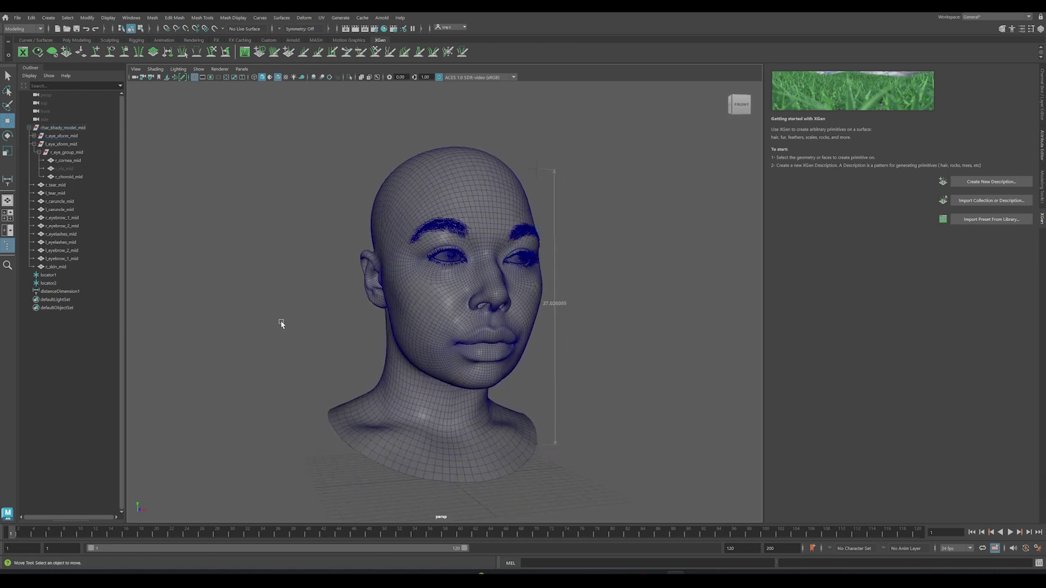
# Step: Delete the face closing the underside of the neck on the skin mesh and return to object selection
pyautogui.keyDown('alt'); pyautogui.moveTo(297, 364); pyautogui.dragTo(310, 348); pyautogui.keyUp('alt')
pyautogui.click(352, 374)
pyautogui.keyDown('alt'); pyautogui.moveTo(389, 386); pyautogui.dragTo(385, 369); pyautogui.keyUp('alt')
pyautogui.moveTo(368, 340); pyautogui.dragTo(370, 364, button='right')
pyautogui.click(359, 367)
pyautogui.press('Delete')
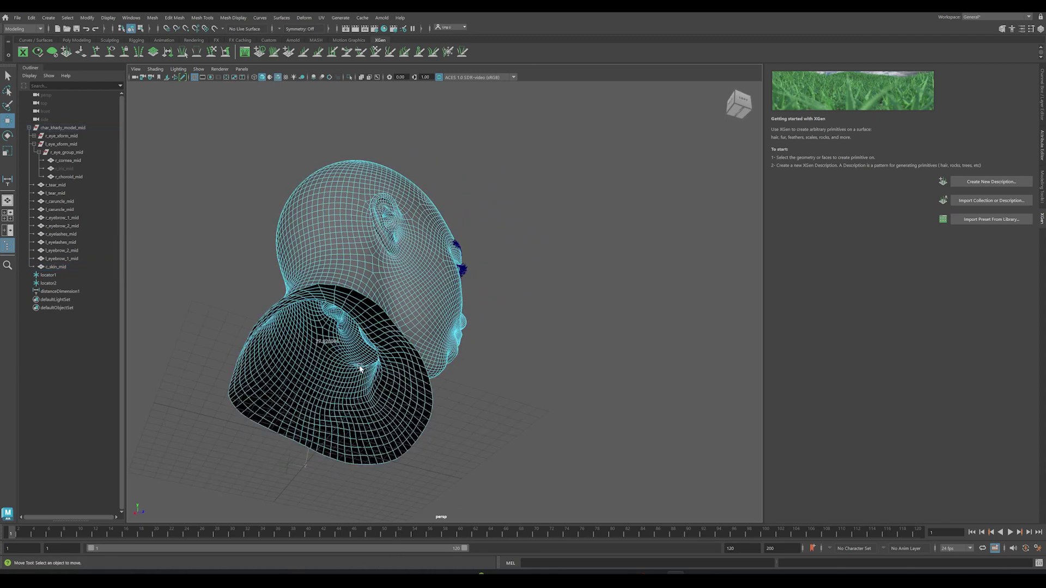
pyautogui.moveTo(364, 369)
pyautogui.keyDown('alt'); pyautogui.mouseDown()
pyautogui.moveTo(352, 349)
pyautogui.moveTo(367, 381)
pyautogui.mouseUp(); pyautogui.keyUp('alt')
pyautogui.moveTo(349, 343); pyautogui.dragTo(398, 327, button='right')
pyautogui.keyDown('alt'); pyautogui.moveTo(523, 397); pyautogui.dragTo(340, 335); pyautogui.keyUp('alt')
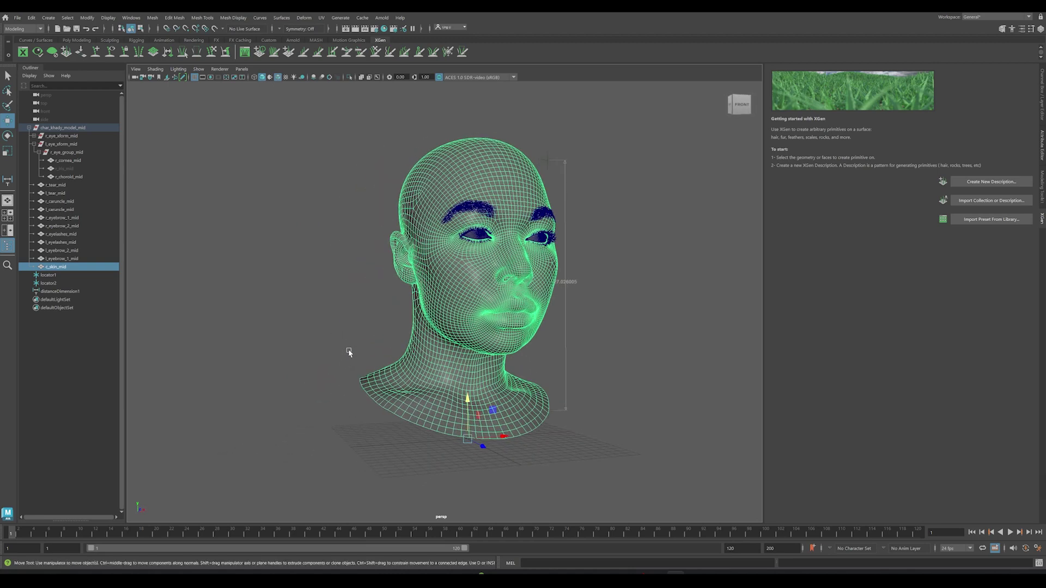
# Step: Close the open neck border of the skin mesh with Fill Hole and inspect the head
pyautogui.click(152, 18)
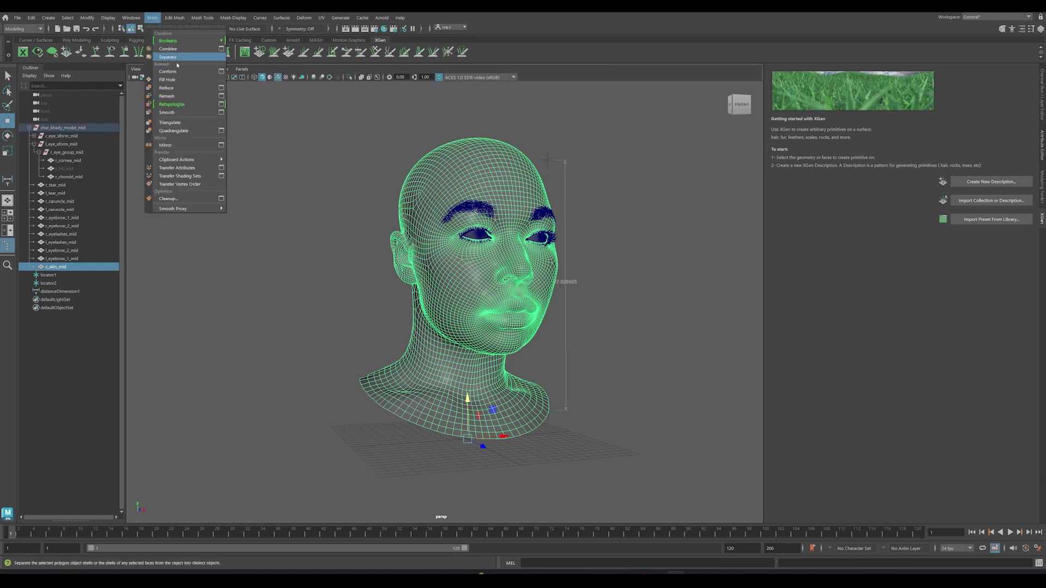
pyautogui.click(182, 80)
pyautogui.keyDown('alt'); pyautogui.moveTo(262, 294); pyautogui.dragTo(372, 385); pyautogui.keyUp('alt')
pyautogui.click(299, 346)
pyautogui.click(372, 385)
pyautogui.keyDown('alt'); pyautogui.moveTo(303, 318); pyautogui.dragTo(276, 334); pyautogui.keyUp('alt')
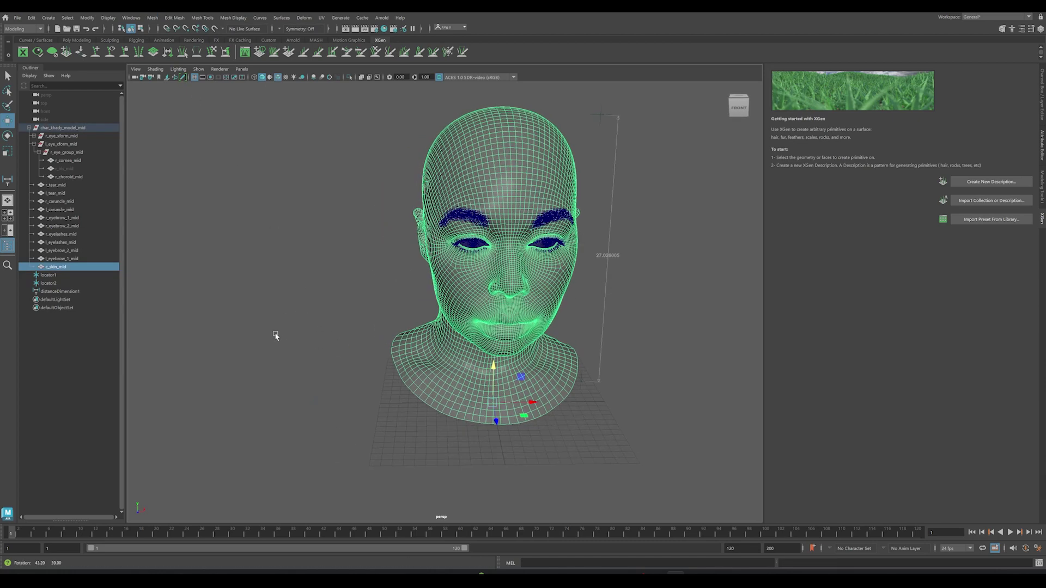
pyautogui.press('f')
pyautogui.keyDown('alt'); pyautogui.moveTo(526, 345); pyautogui.dragTo(576, 353); pyautogui.keyUp('alt')
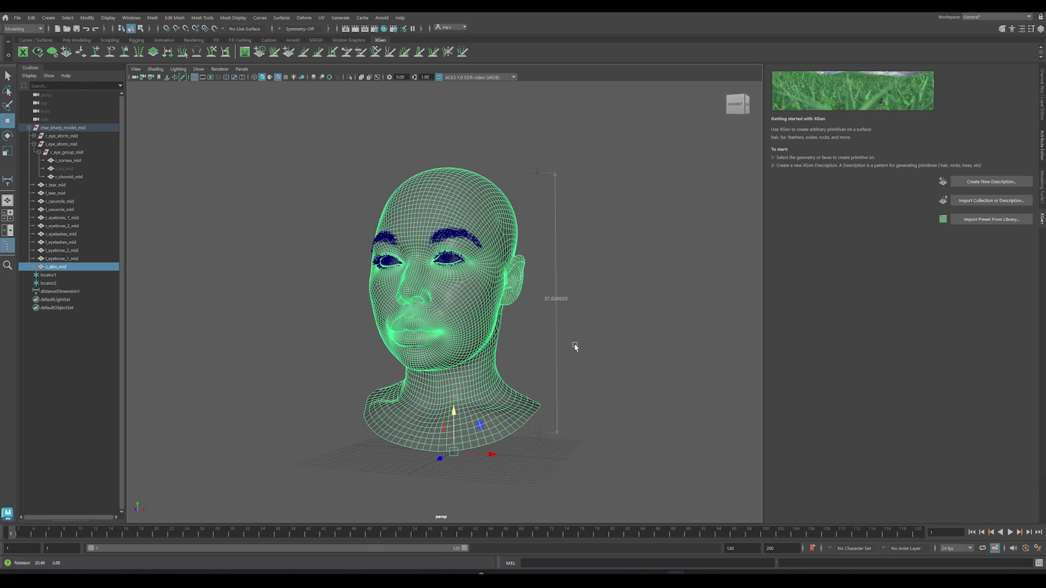
# Step: Select locator1 at the lower end of the distance dimension and examine the head's measured height
pyautogui.click(538, 440)
pyautogui.keyDown('alt'); pyautogui.moveTo(584, 402); pyautogui.dragTo(584, 325); pyautogui.keyUp('alt')
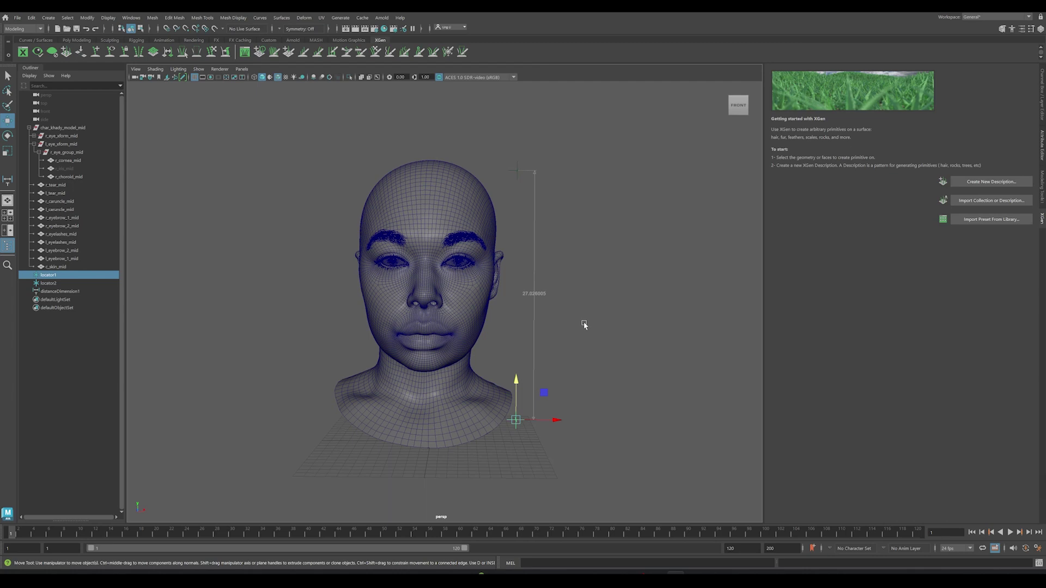
pyautogui.moveTo(581, 330)
pyautogui.keyDown('alt'); pyautogui.mouseDown()
pyautogui.moveTo(595, 334)
pyautogui.moveTo(575, 325)
pyautogui.mouseUp(); pyautogui.keyUp('alt')
pyautogui.keyDown('alt'); pyautogui.moveTo(570, 325); pyautogui.dragTo(607, 339, button='right'); pyautogui.keyUp('alt')
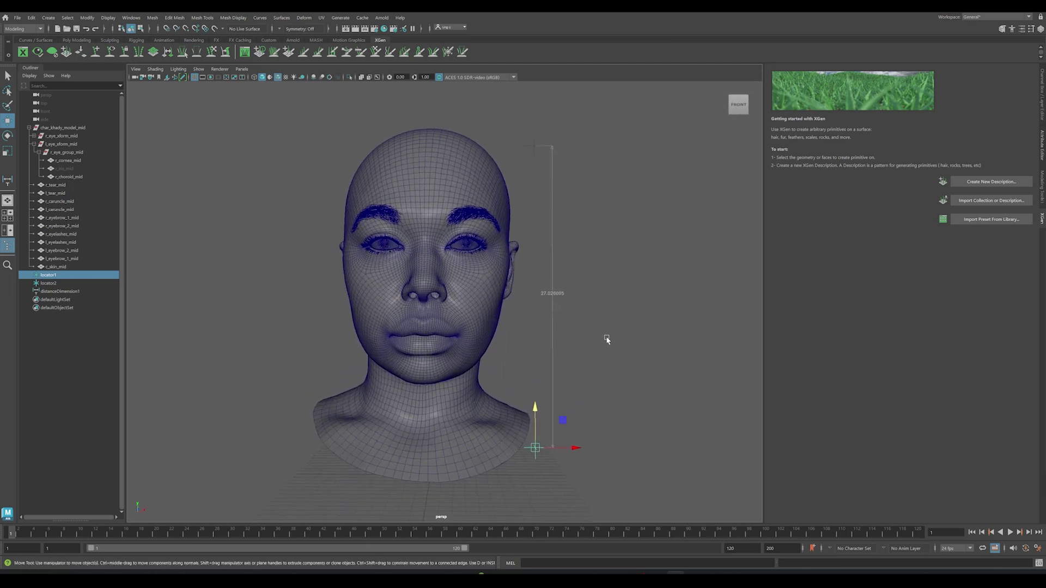
pyautogui.keyDown('alt'); pyautogui.moveTo(606, 338); pyautogui.dragTo(584, 334); pyautogui.keyUp('alt')
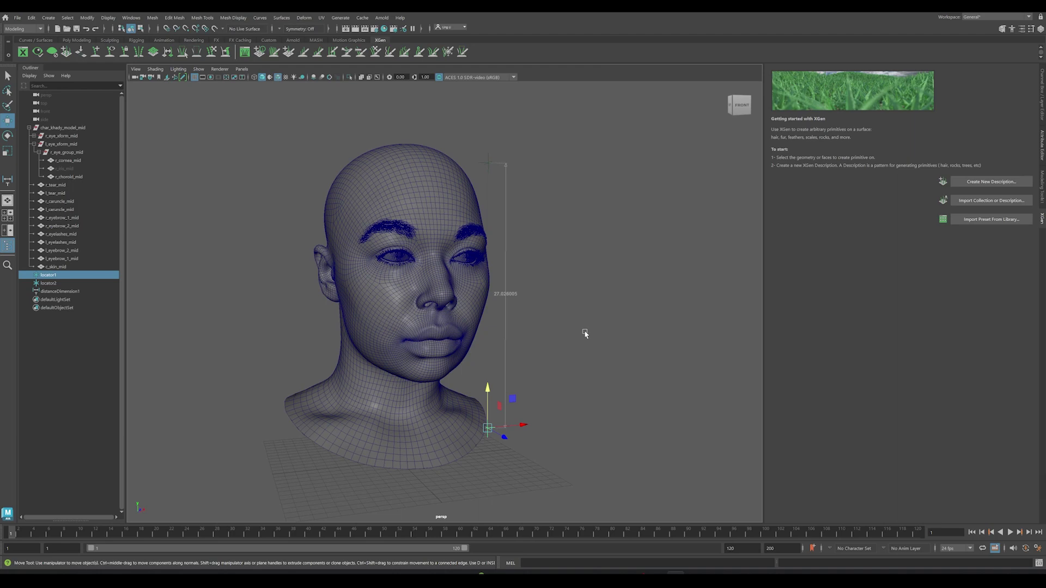
# Step: Select the head model's top-level group to review the complete model
pyautogui.click(77, 129)
pyautogui.keyDown('alt'); pyautogui.moveTo(564, 322); pyautogui.dragTo(551, 323); pyautogui.keyUp('alt')
pyautogui.scroll(-4, 552, 323)
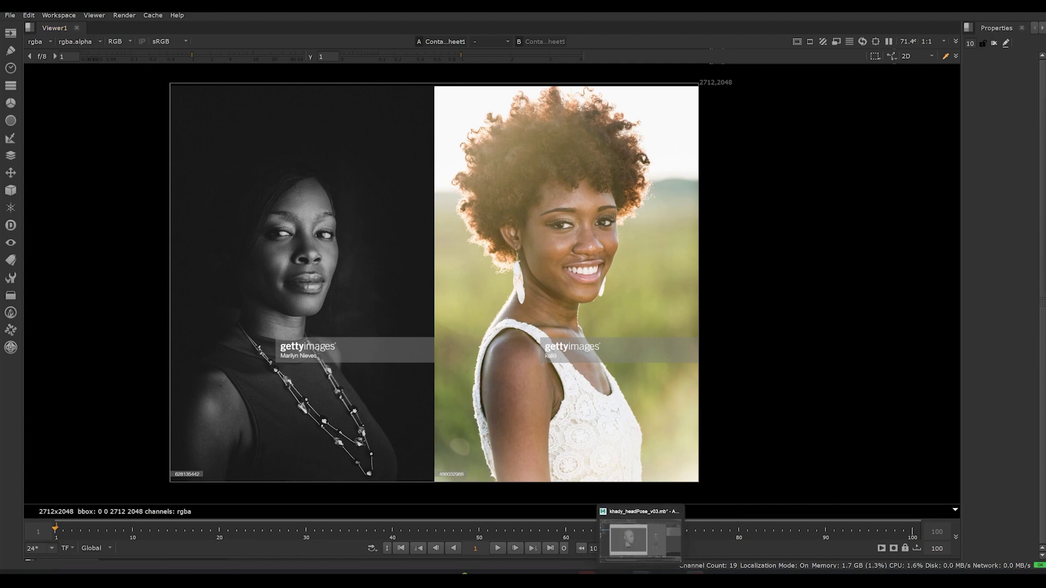
# Step: Switch to the head pose scene in Maya and try rotating the head control about two axes, undoing each rotation
pyautogui.click(640, 540)
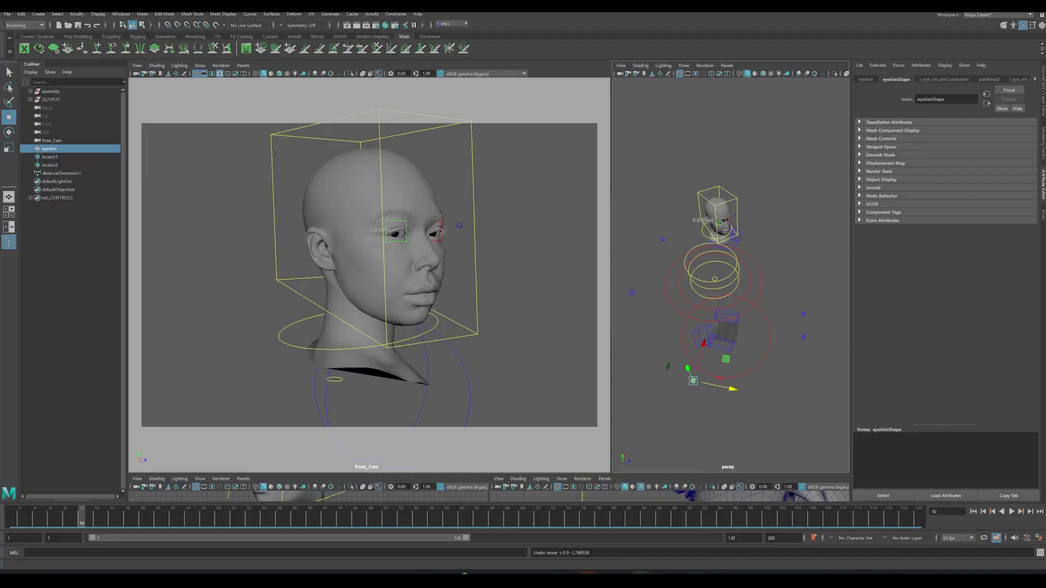
pyautogui.click(475, 299)
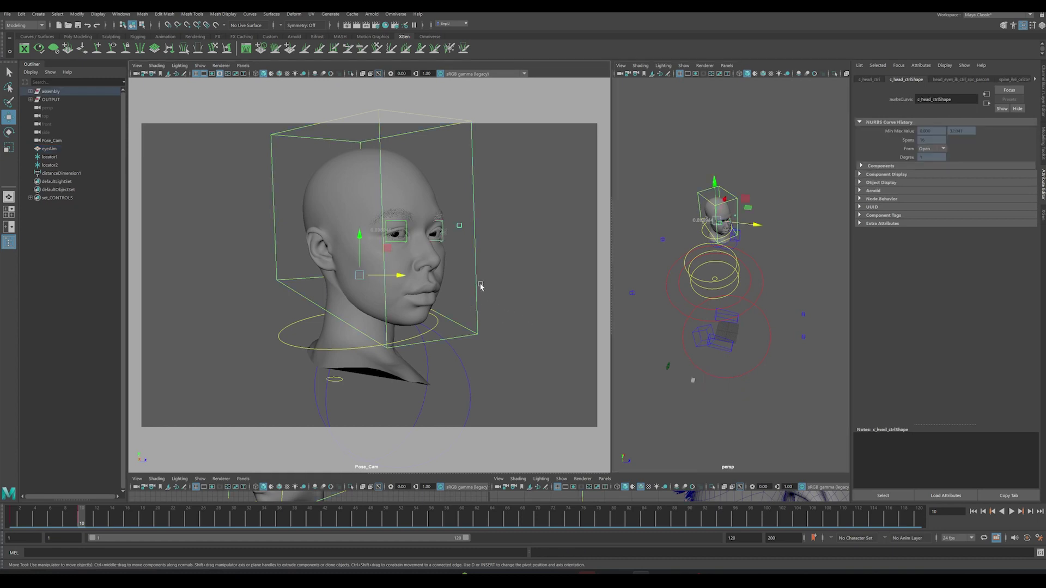
pyautogui.press('e')
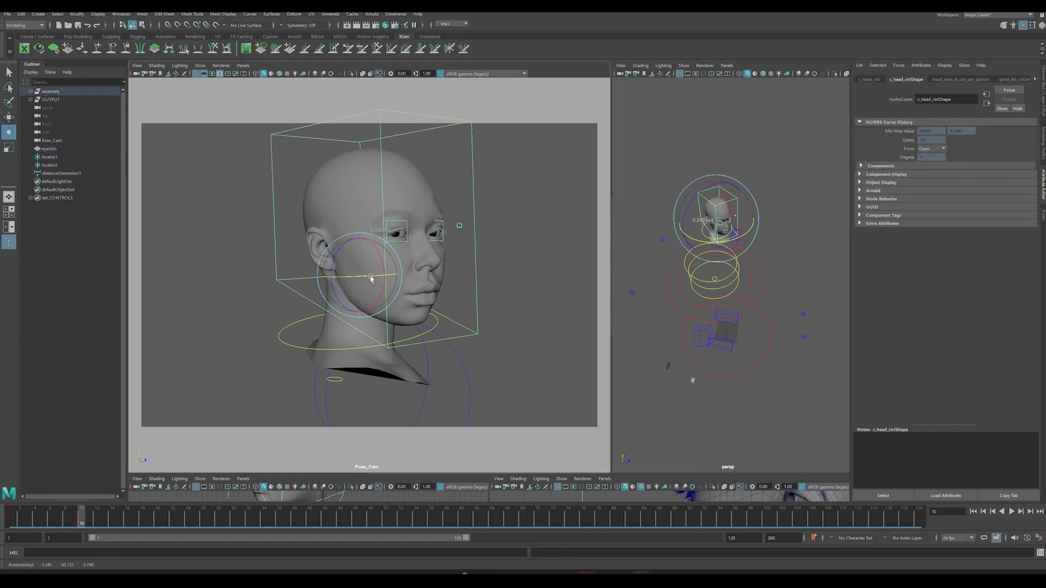
pyautogui.moveTo(367, 278); pyautogui.dragTo(378, 279)
pyautogui.hotkey('ctrl', 'z')
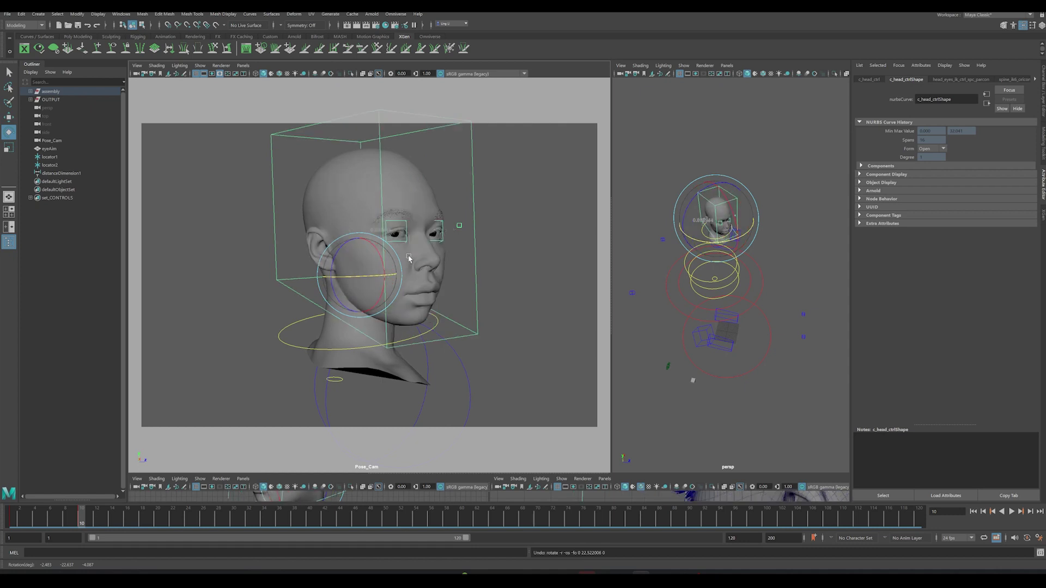
pyautogui.moveTo(388, 280); pyautogui.dragTo(383, 264)
pyautogui.hotkey('ctrl', 'z')
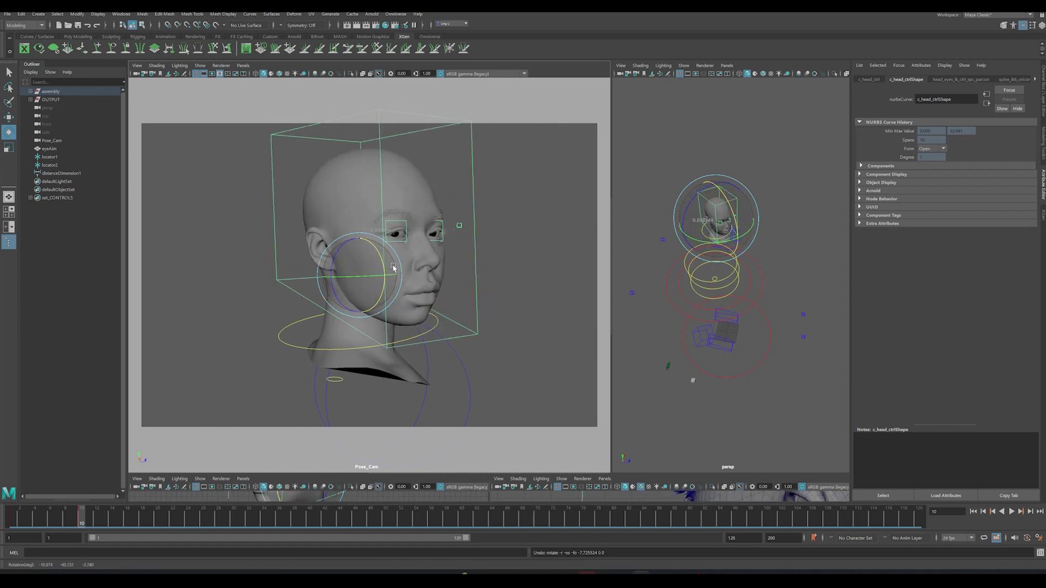
# Step: Select the right eye control and then the eyeAim object to examine how the eyes are aimed
pyautogui.click(442, 241)
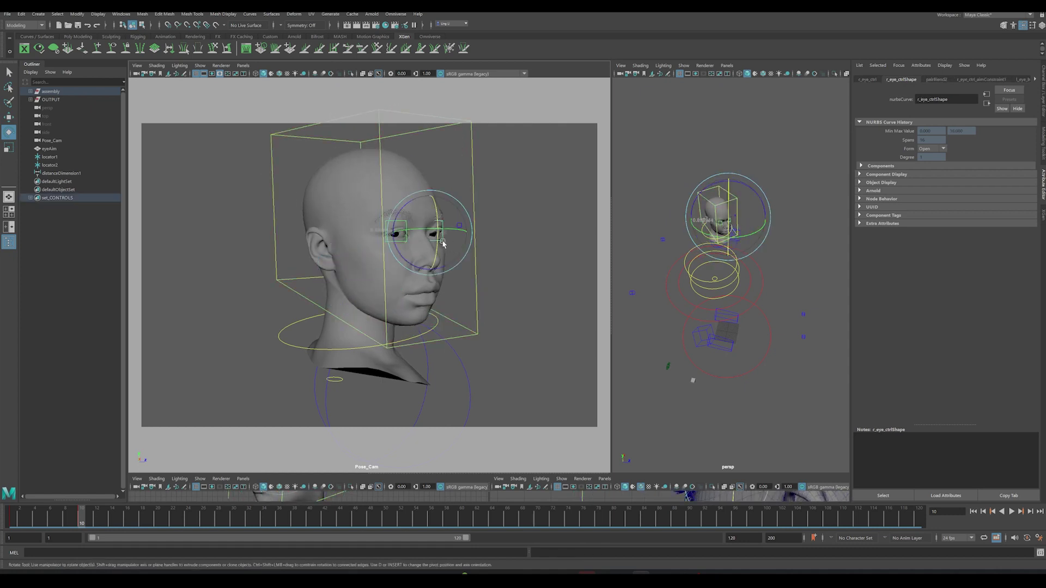
pyautogui.press('w')
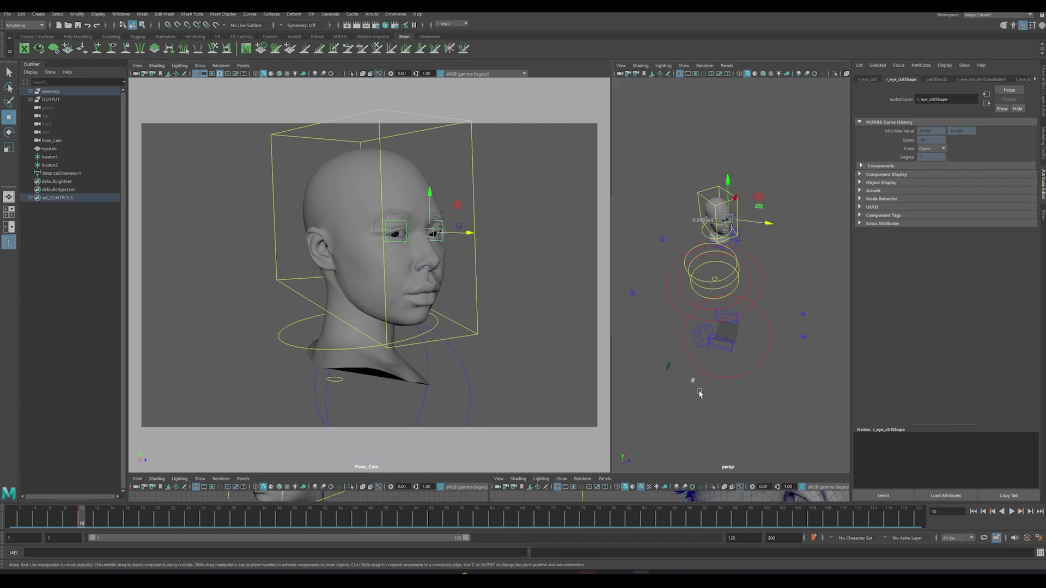
pyautogui.click(692, 382)
pyautogui.keyDown('alt'); pyautogui.moveTo(757, 410); pyautogui.dragTo(741, 392); pyautogui.keyUp('alt')
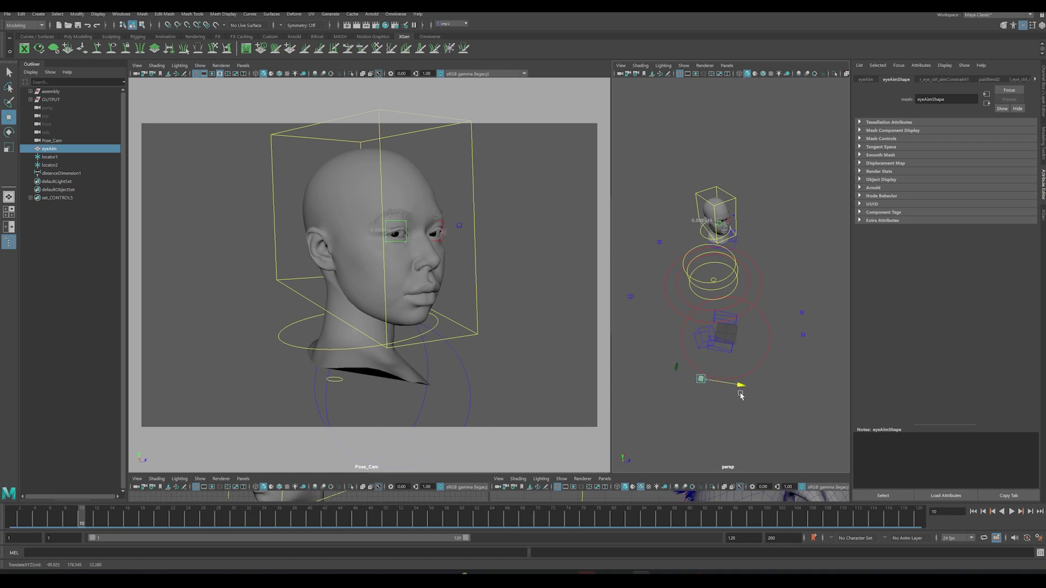
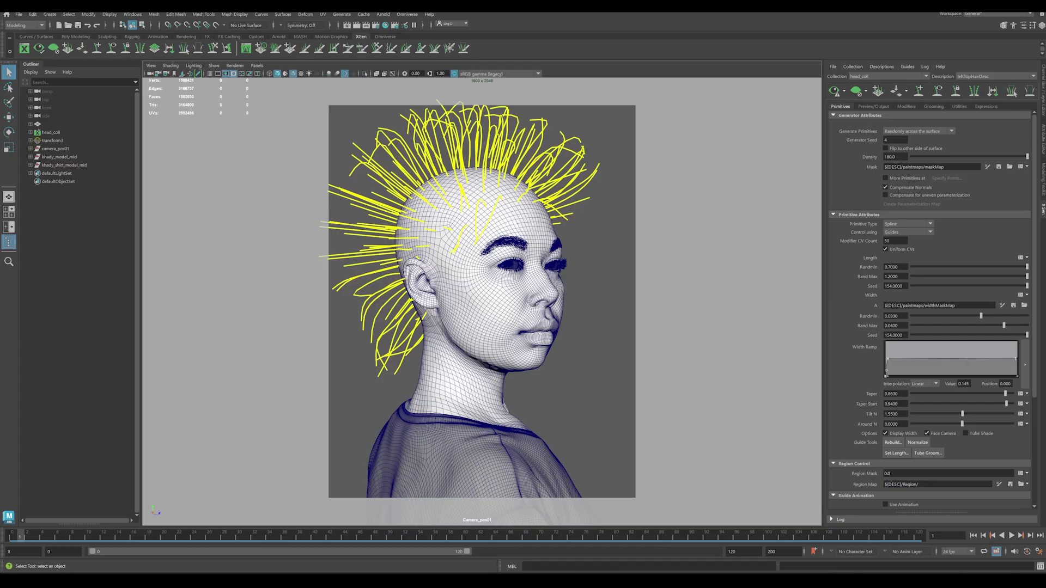
# Step: Select the shirt model and then a front hair guide to review the scene's parts, and clear the selection
pyautogui.click(550, 445)
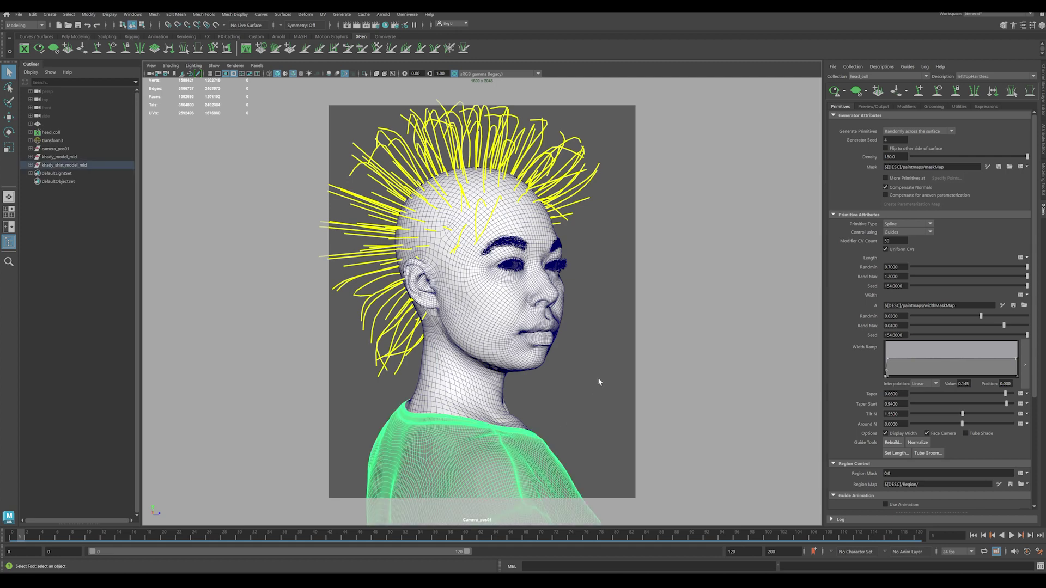
pyautogui.click(599, 183)
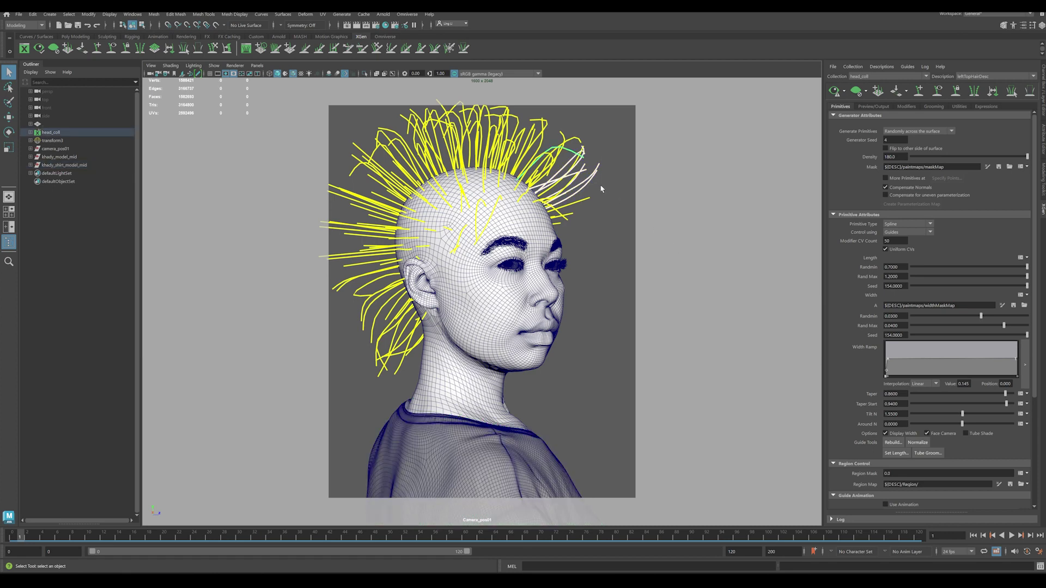
pyautogui.click(589, 251)
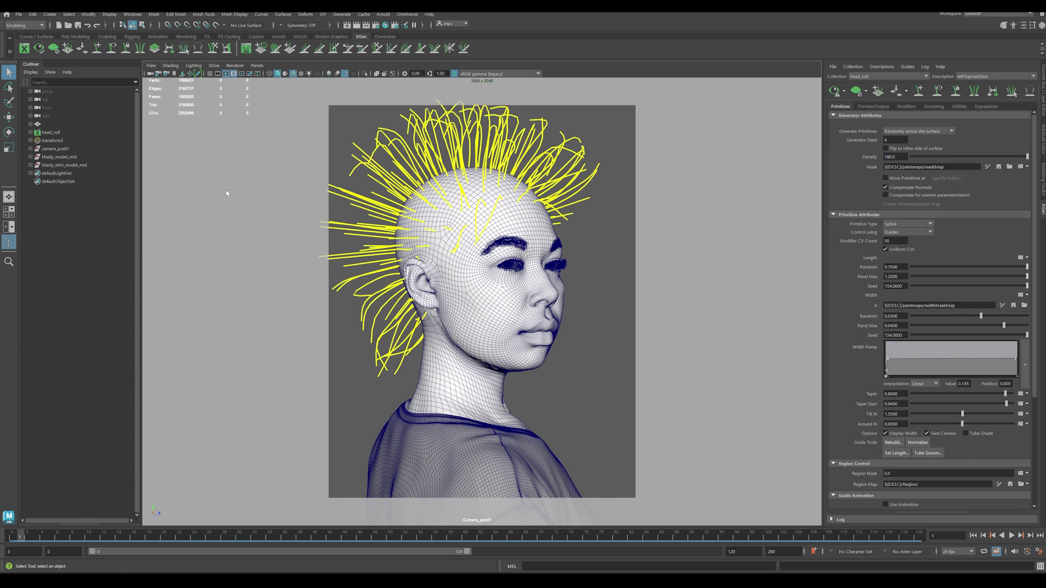
# Step: Open an Omniverse export for khady_model_mid with the Prop type and Export Selected as the export scope
pyautogui.click(75, 157)
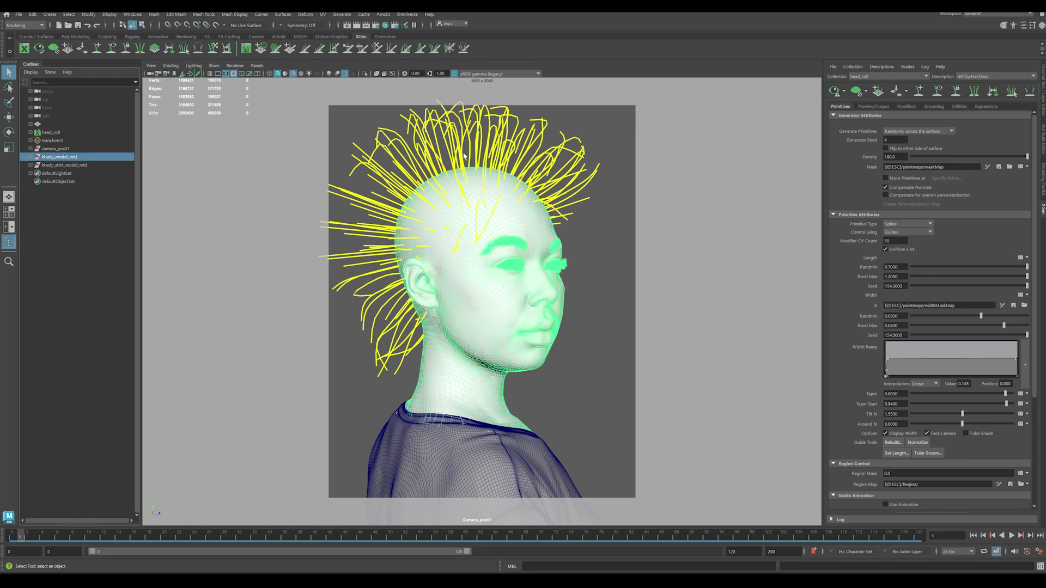
pyautogui.click(404, 14)
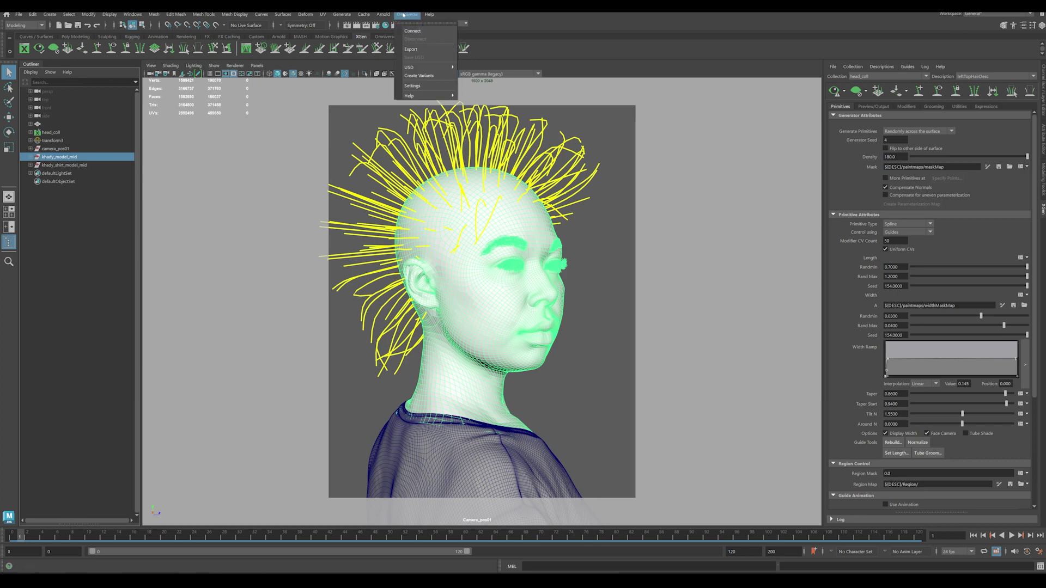
pyautogui.click(415, 49)
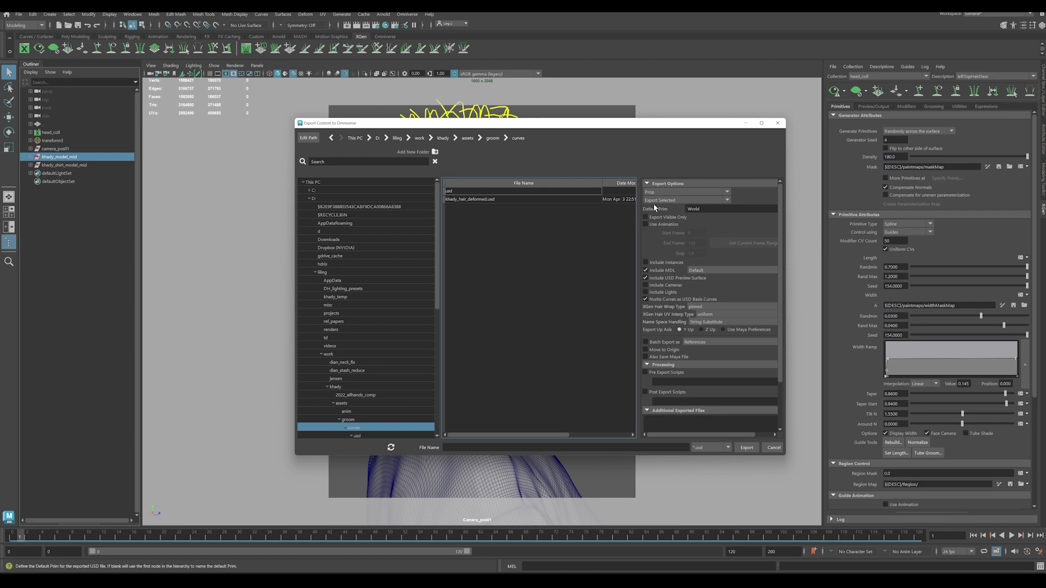
pyautogui.click(685, 192)
pyautogui.click(686, 198)
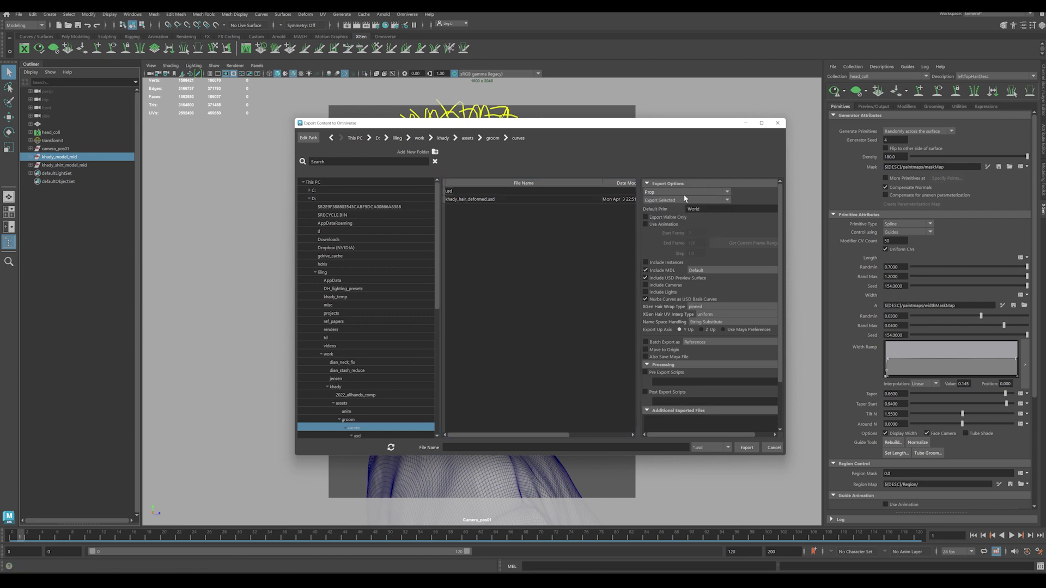
pyautogui.click(678, 200)
pyautogui.click(671, 216)
# Step: Export the head model into the assets/models folder, overwriting khady_model_mid.usd
pyautogui.click(466, 139)
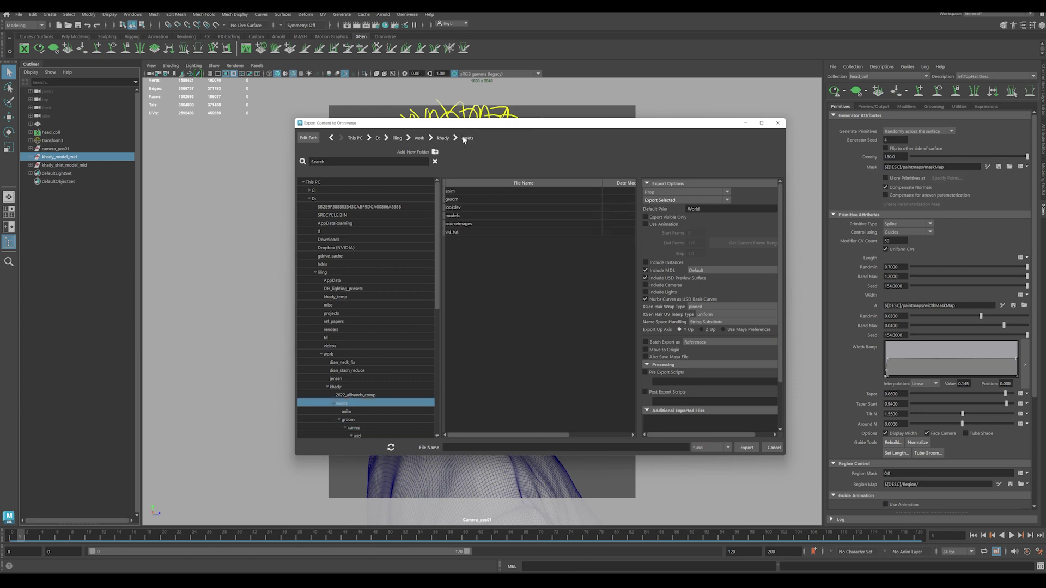
pyautogui.doubleClick(453, 215)
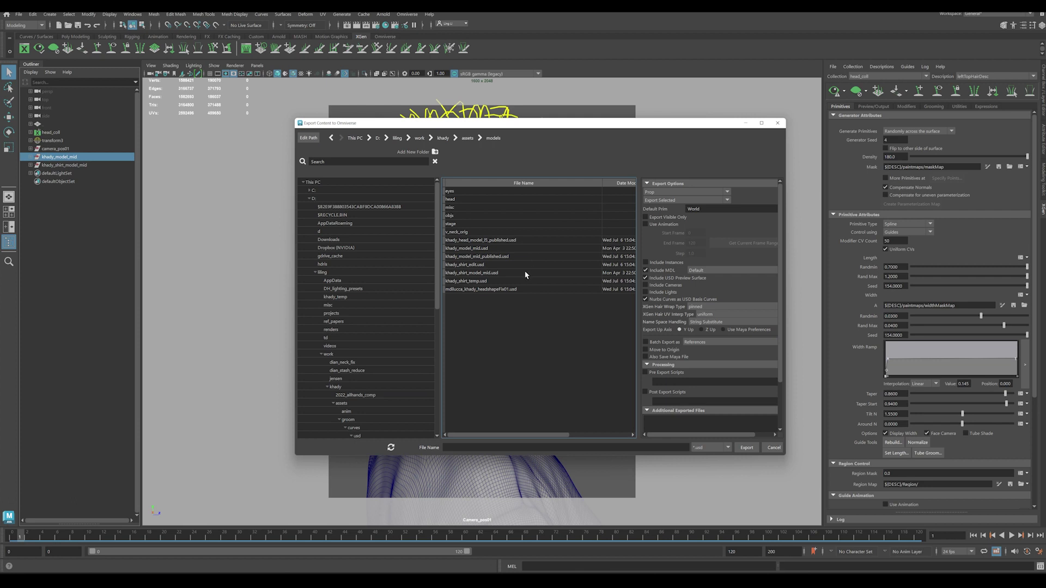
pyautogui.click(471, 249)
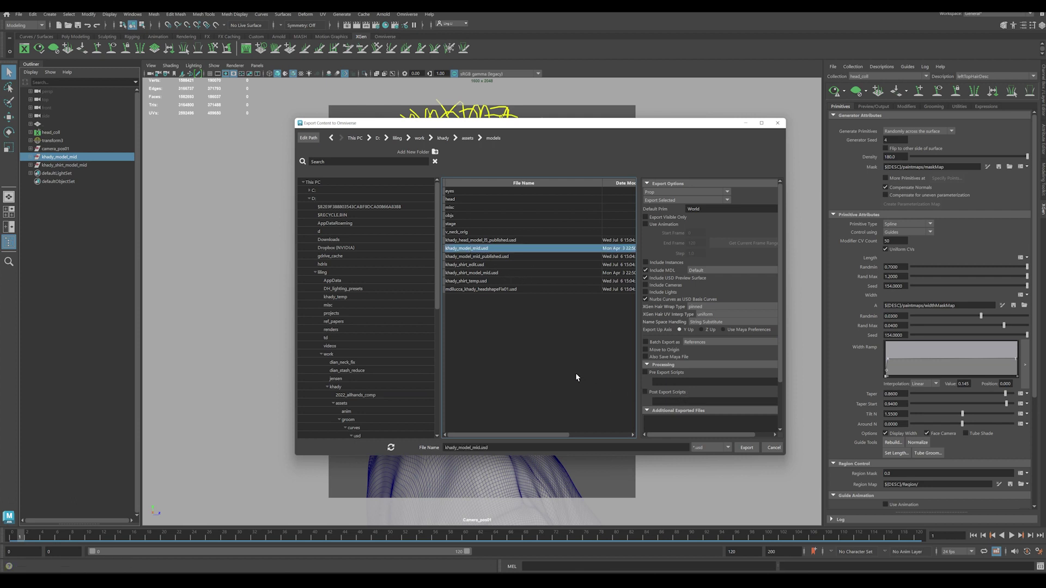
pyautogui.click(744, 449)
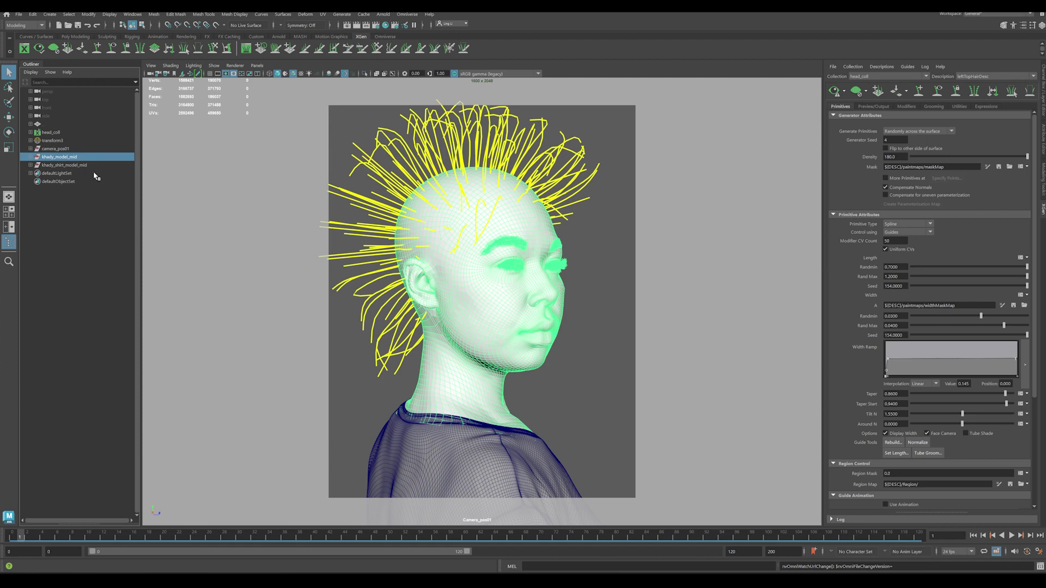
# Step: Export khady_shirt_model_mid to Omniverse in the models folder, overwriting khady_shirt_model_mid.usd
pyautogui.click(78, 165)
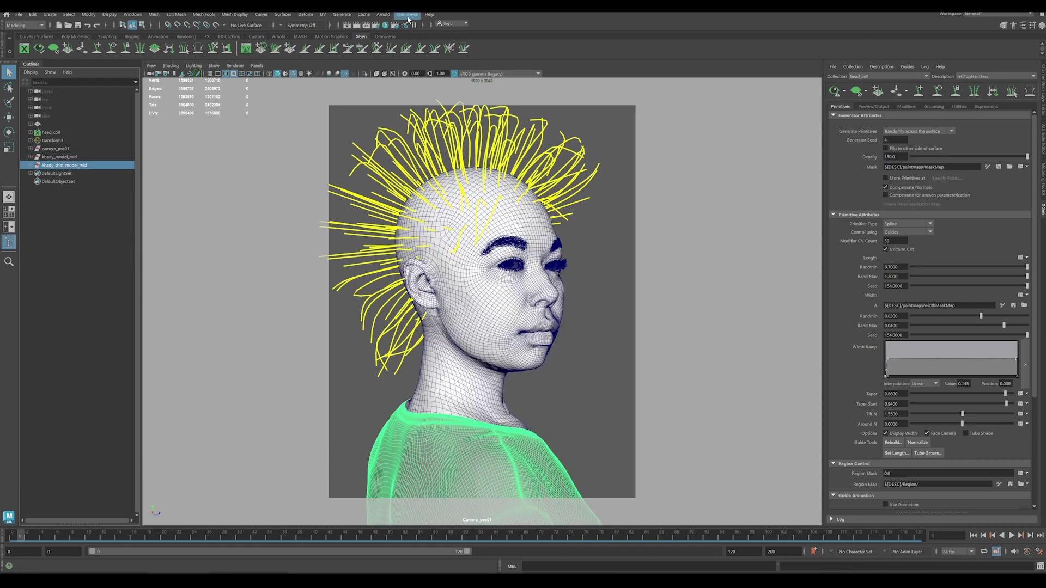
pyautogui.click(405, 16)
pyautogui.click(411, 49)
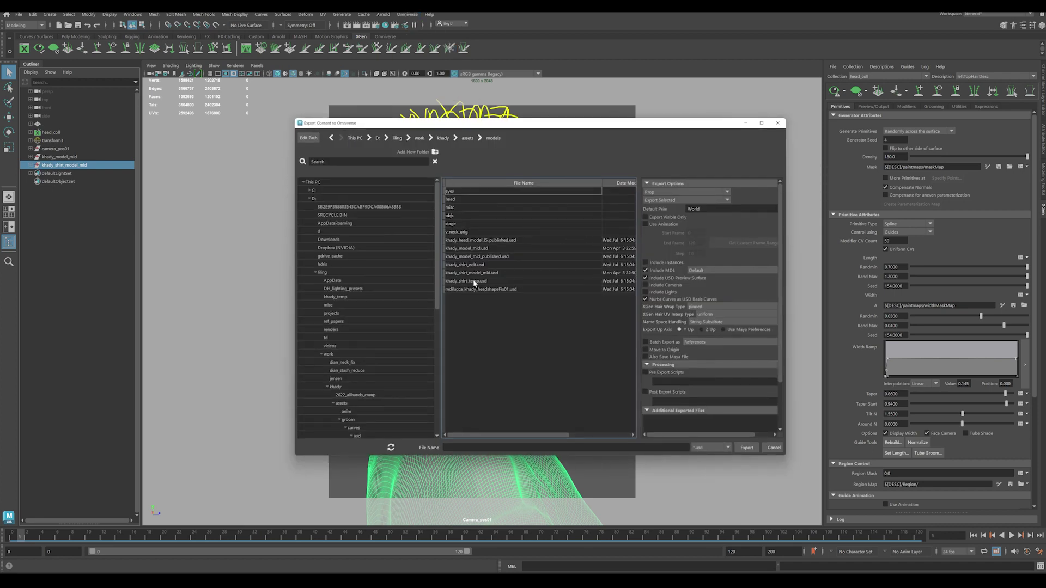
pyautogui.click(467, 273)
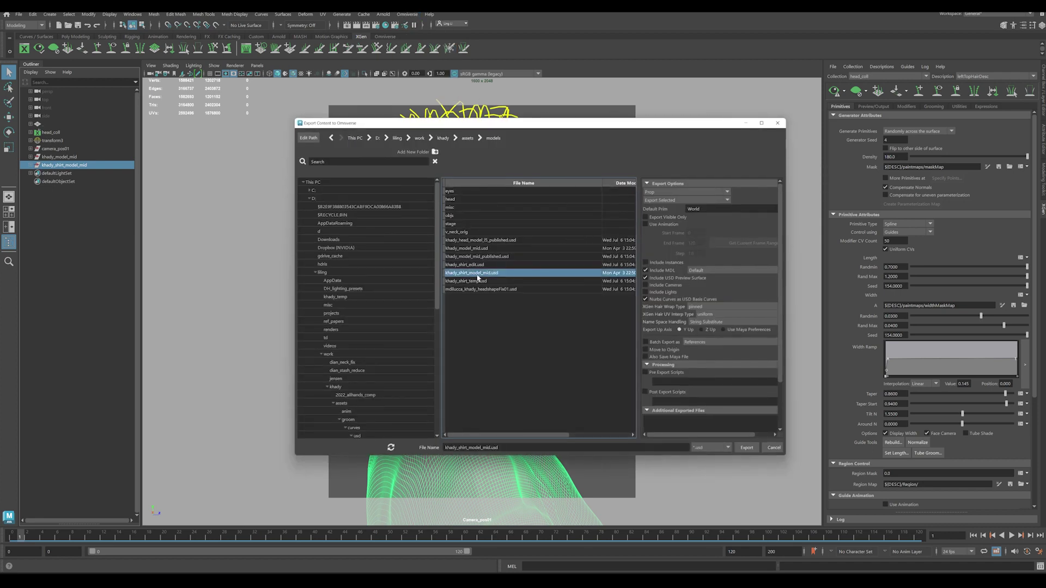
pyautogui.click(746, 447)
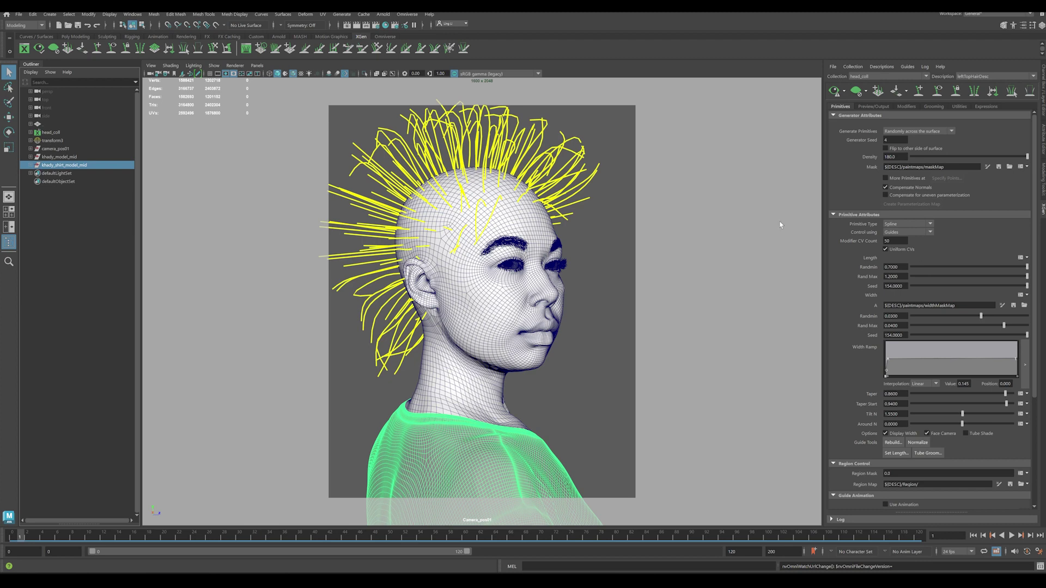
# Step: Convert the head_coll XGen collection to interactive groom splines
pyautogui.click(57, 133)
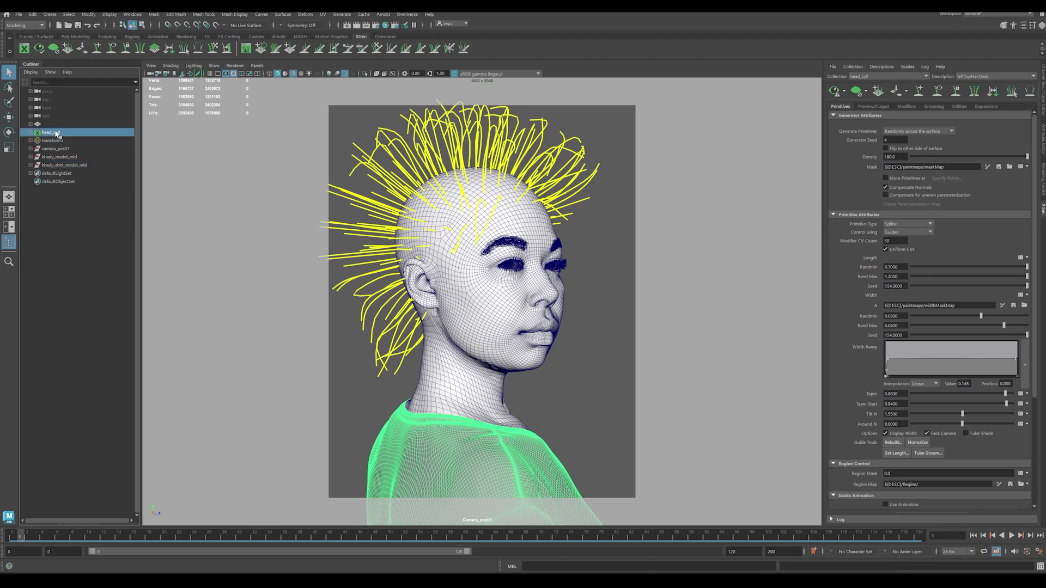
pyautogui.click(30, 26)
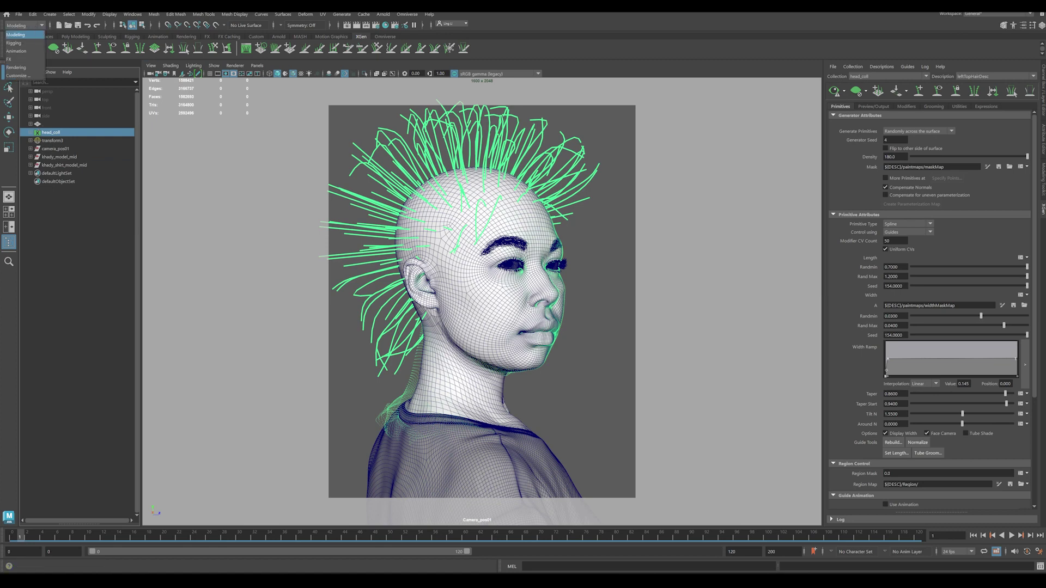
pyautogui.click(351, 14)
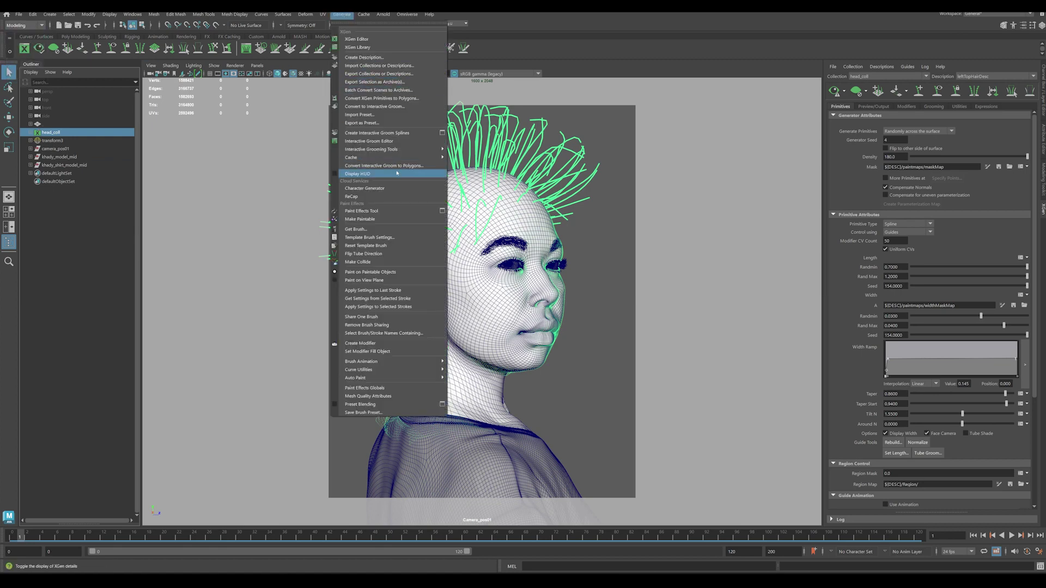
pyautogui.moveTo(393, 157)
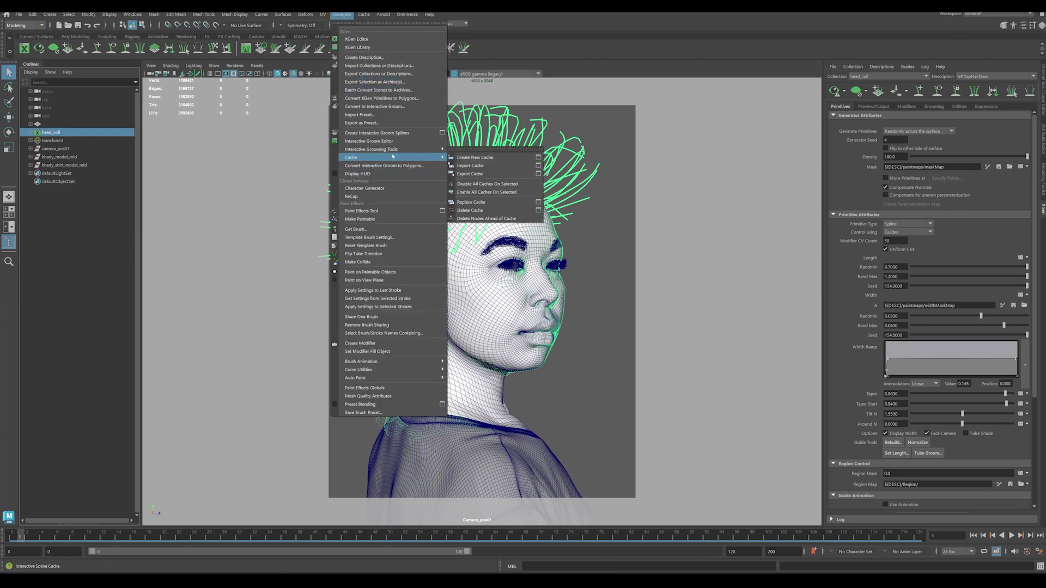
pyautogui.click(375, 108)
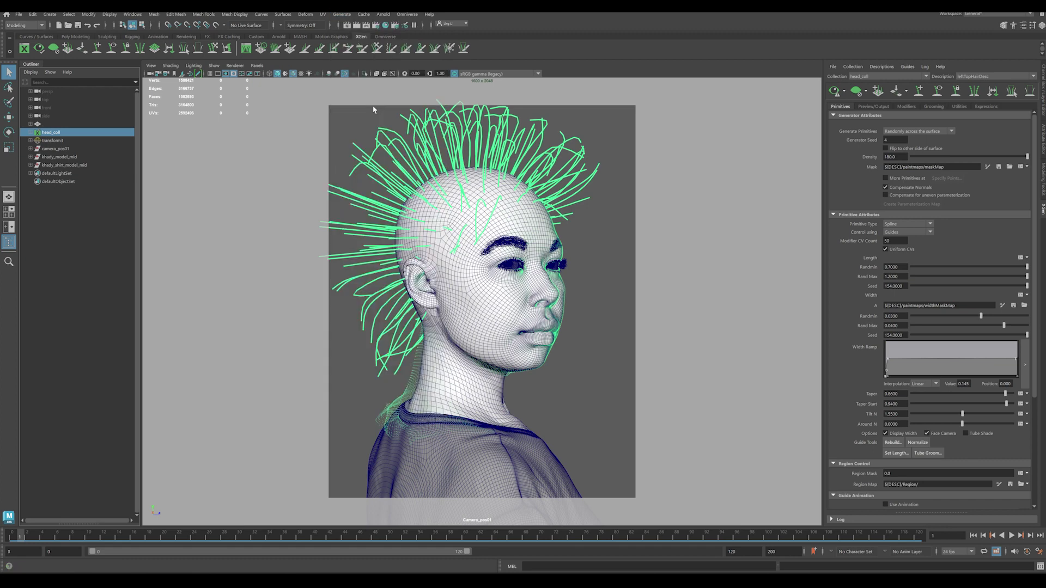
pyautogui.click(478, 301)
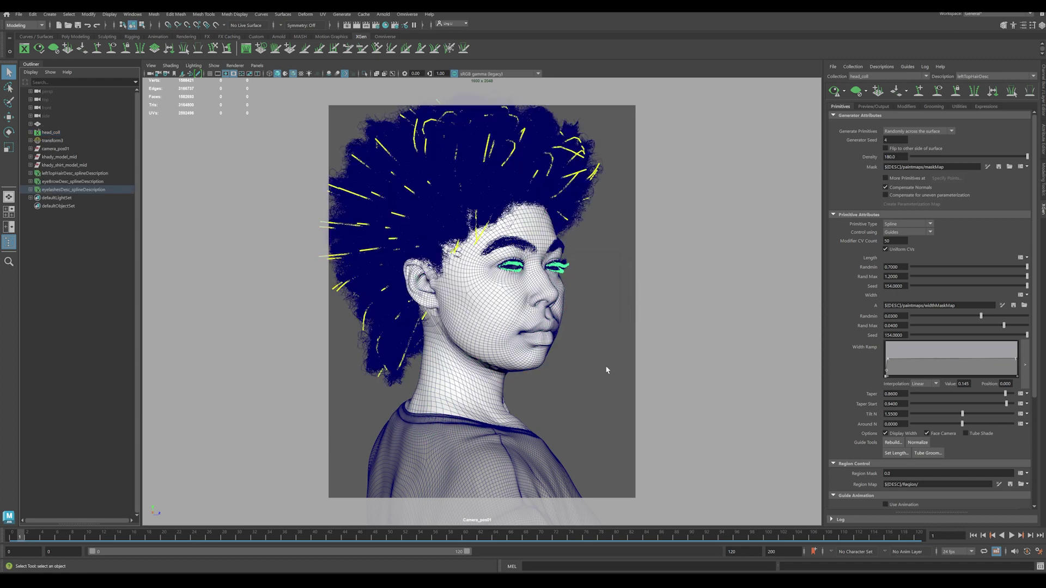
# Step: Export leftTopHairDesc_splineDescription to Omniverse in the assets/groom/curves folder, overwriting khady_hair_deformed.usd
pyautogui.click(81, 173)
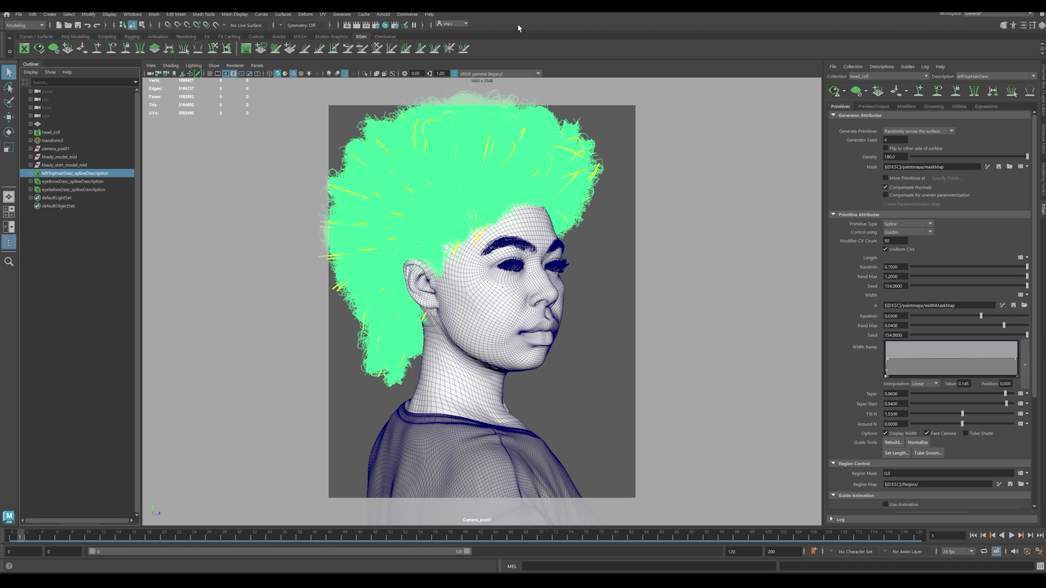
pyautogui.click(411, 14)
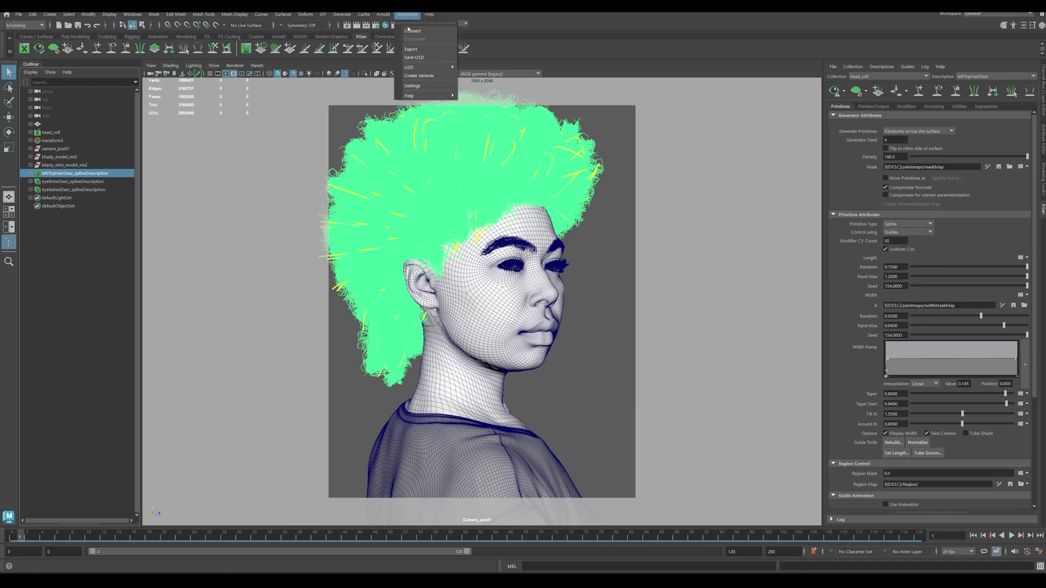
pyautogui.click(412, 49)
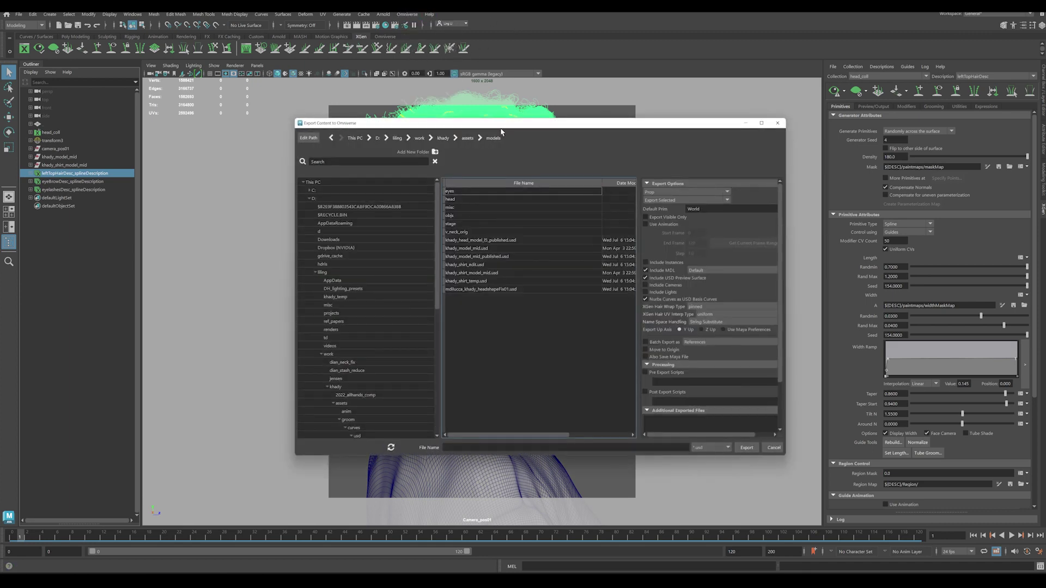
pyautogui.click(467, 139)
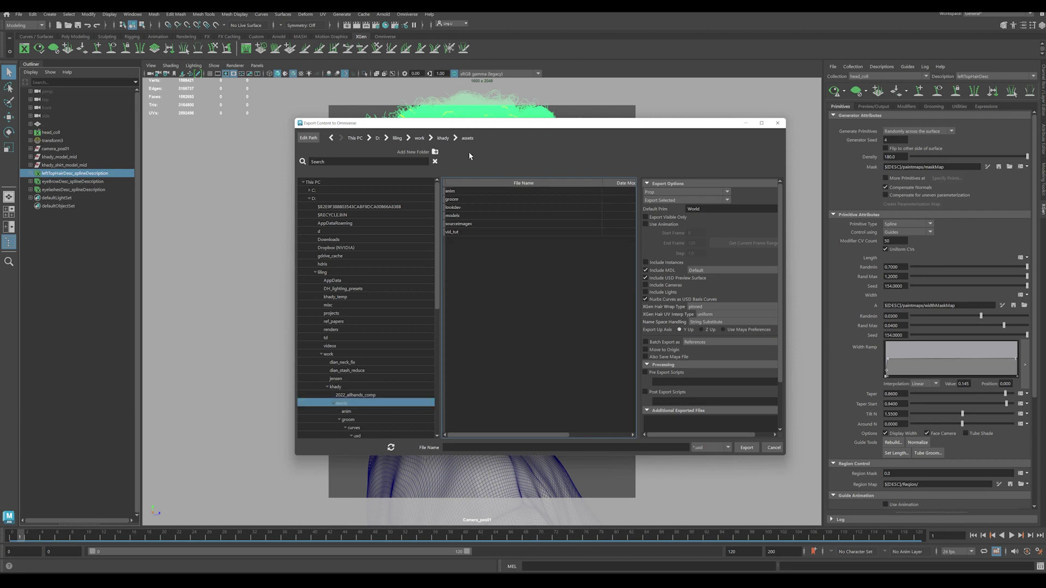
pyautogui.doubleClick(459, 200)
pyautogui.doubleClick(459, 191)
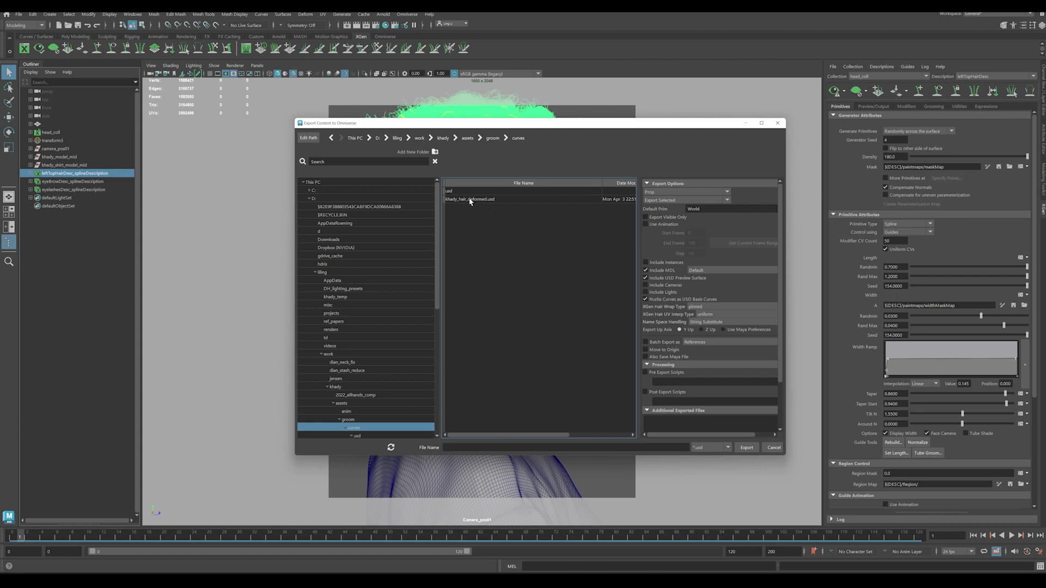
pyautogui.click(470, 200)
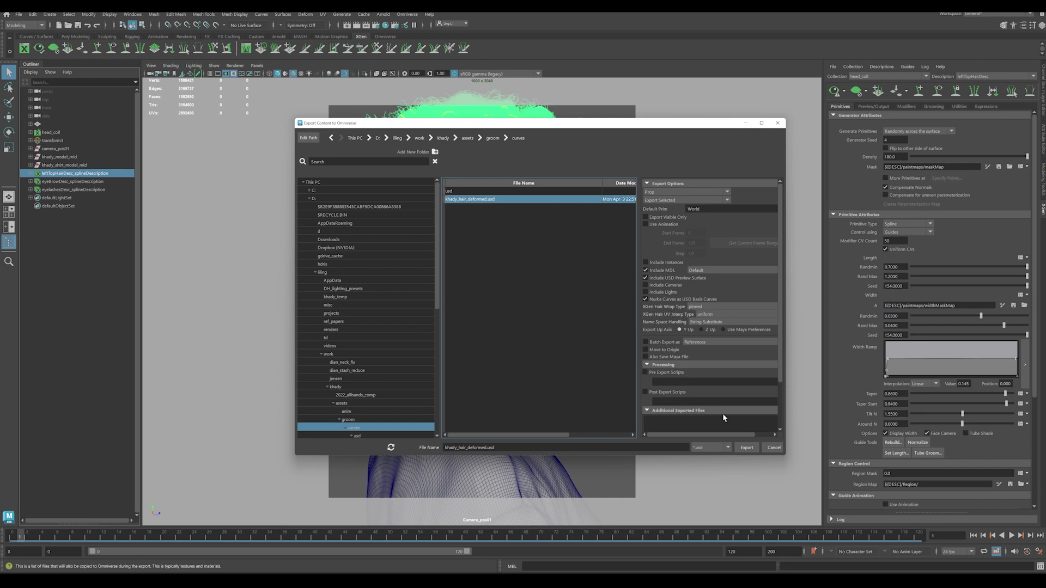
pyautogui.click(747, 448)
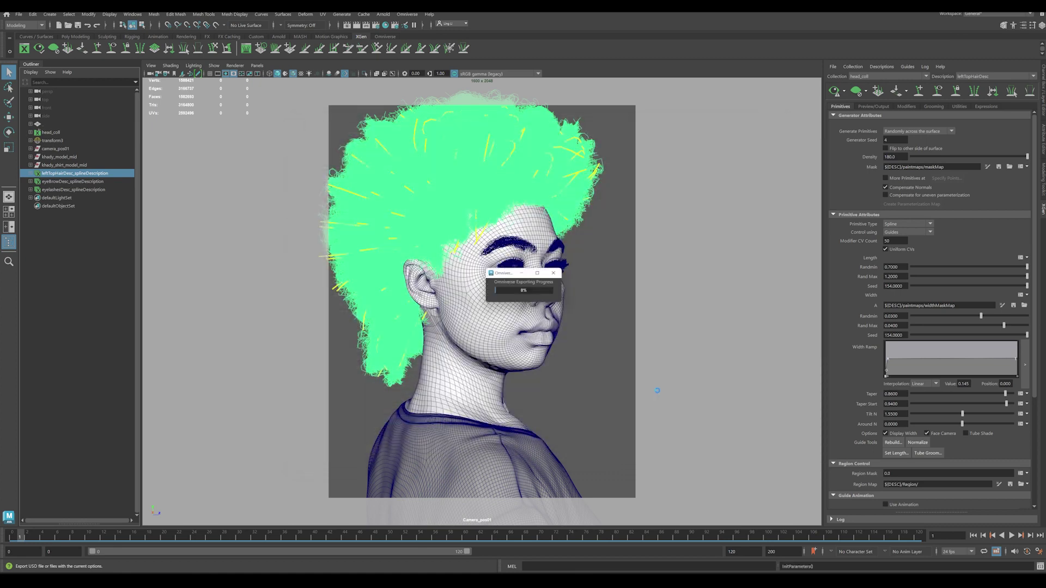